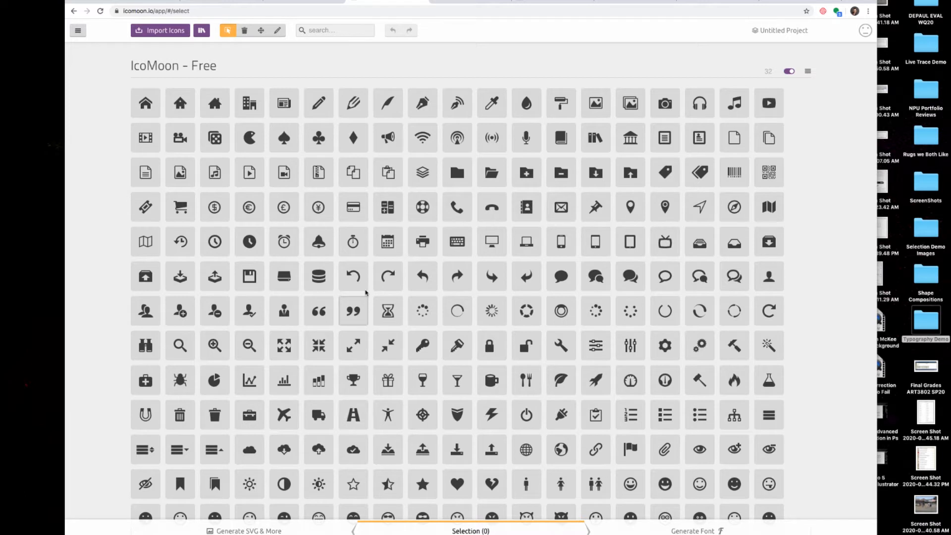
Step: Look over the IcoMoon Free icon set and switch to Adobe Illustrator
scroll(379, 421, "down", 7)
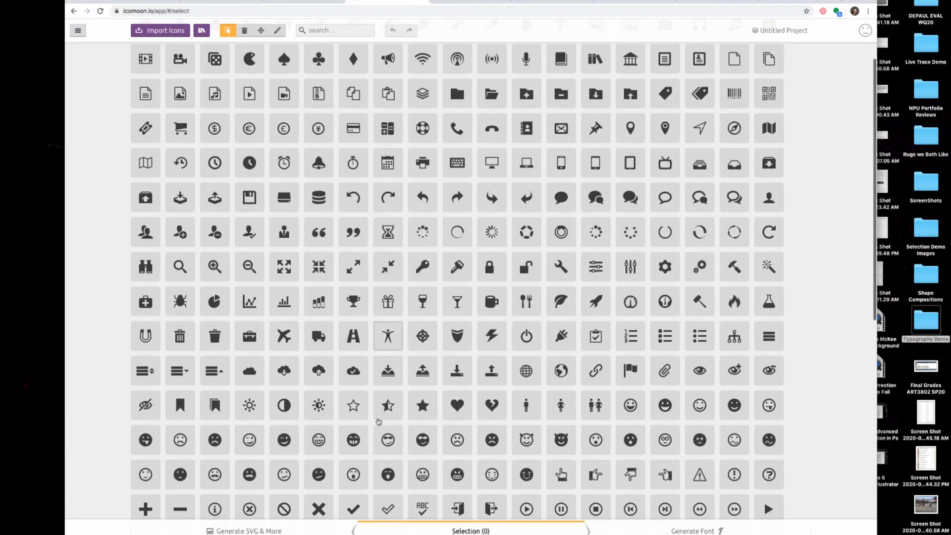
scroll(378, 421, "up", 7)
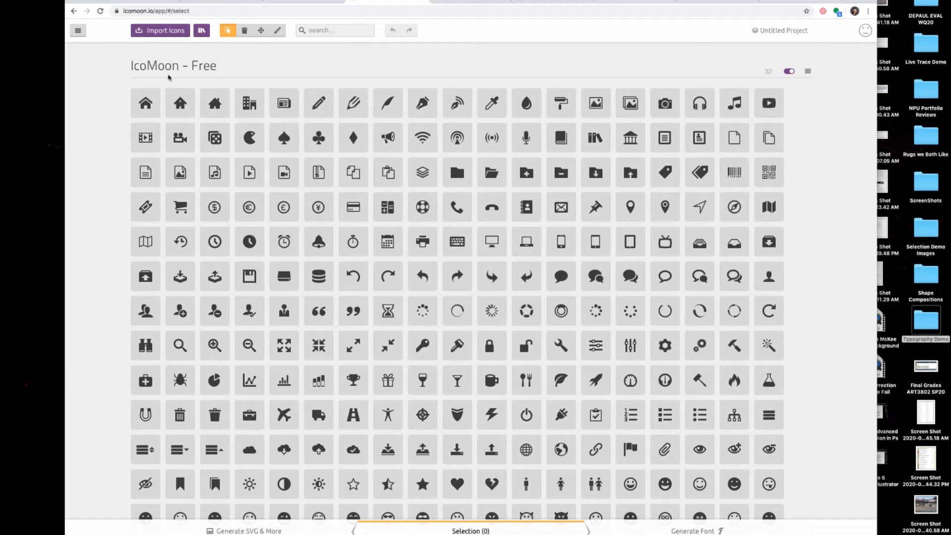
mouse_move(539, 531)
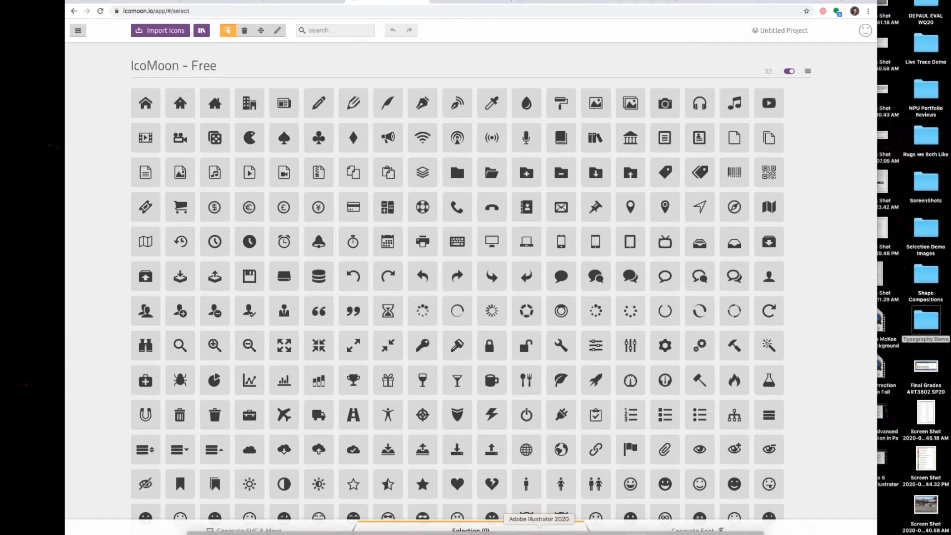
left_click(539, 531)
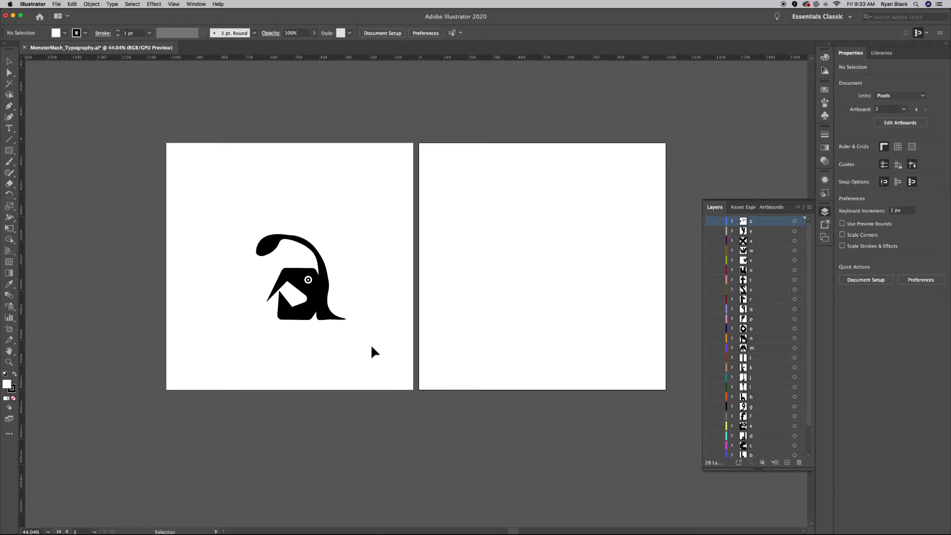
Step: Locate layer a in the layer list and select the letter a artwork on the first artboard
scroll(740, 360, "down", 3)
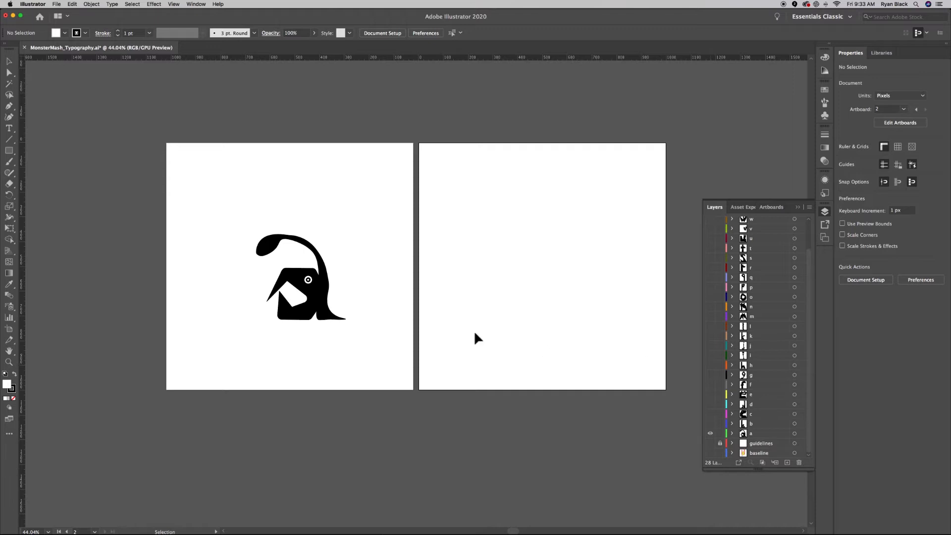
left_click_drag(174, 150, 244, 213)
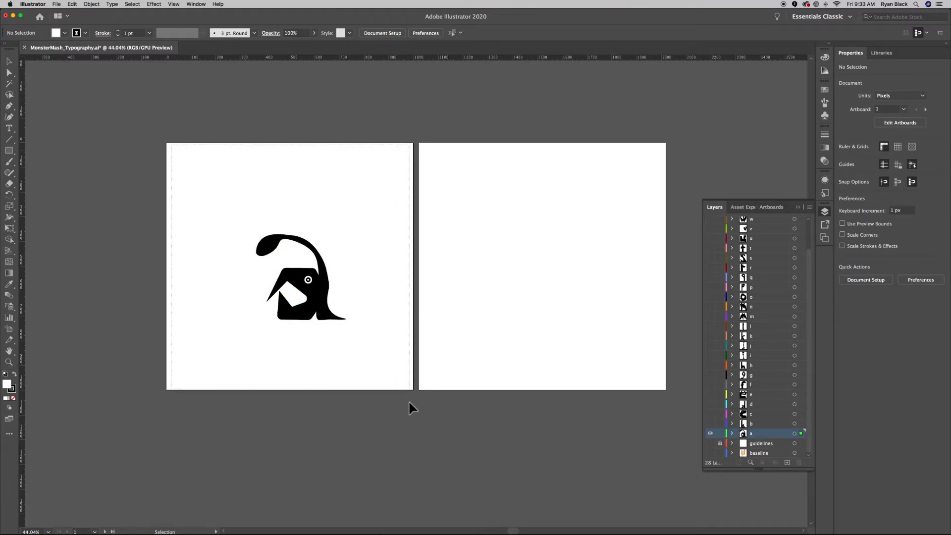
key("super+a")
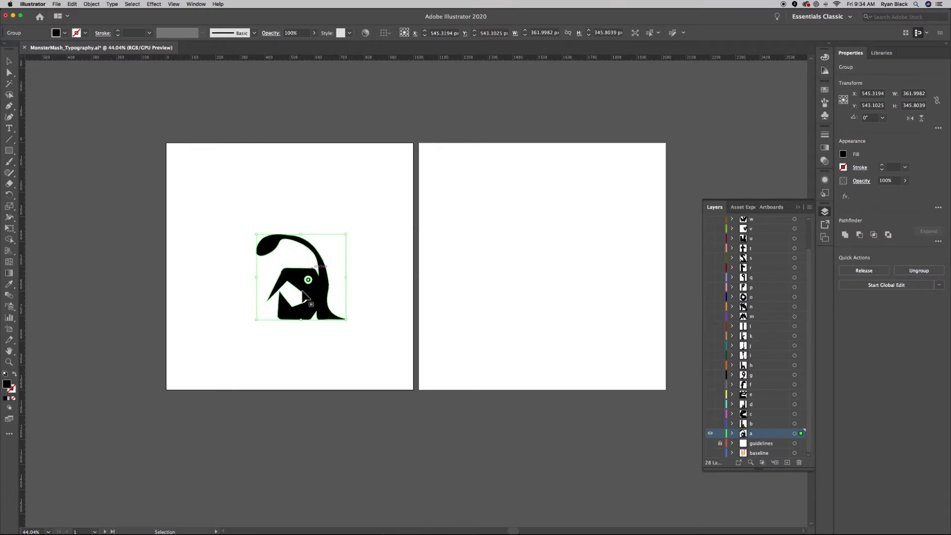
Step: Draw a rectangle about 610 by 741 px overlapping the second artboard and fill it with red
left_click(9, 150)
key("super+shift+a")
left_click_drag(412, 172, 562, 354)
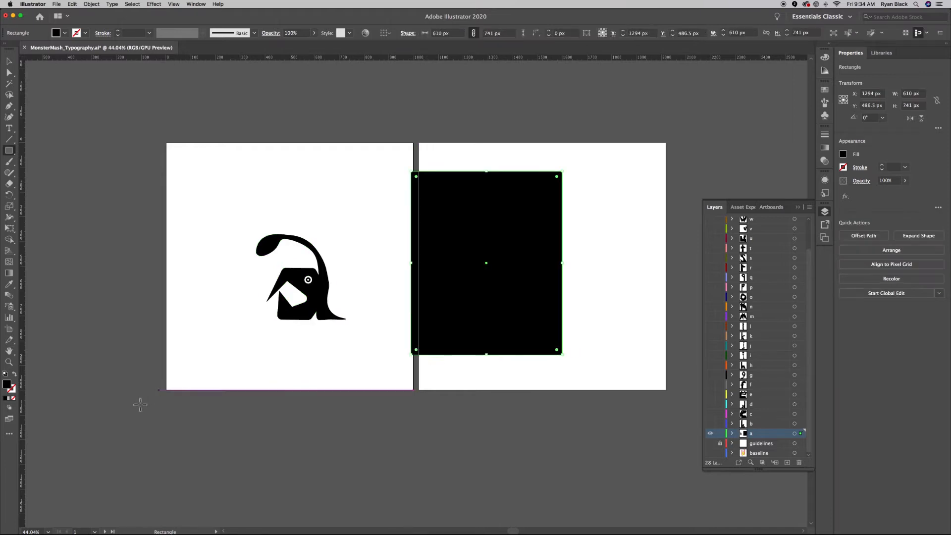
double_click(7, 385)
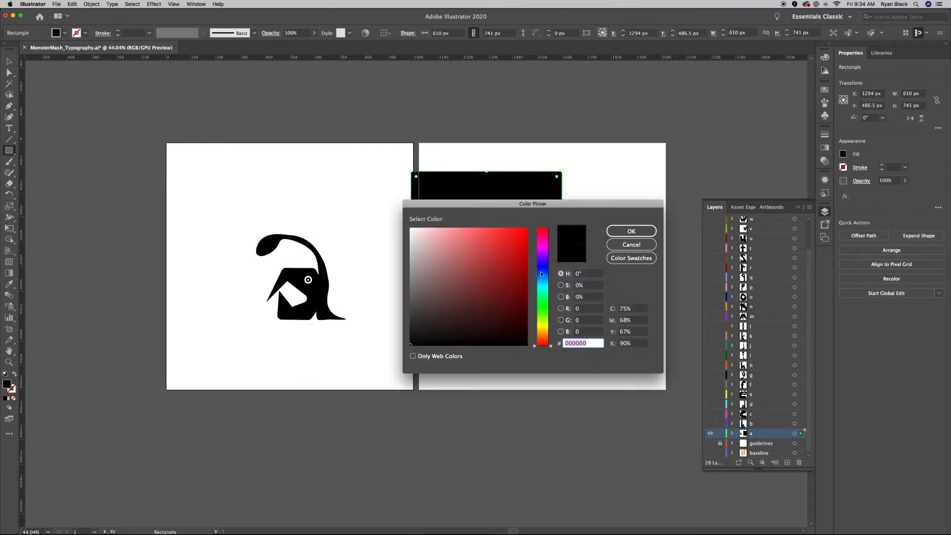
left_click(518, 233)
left_click(613, 230)
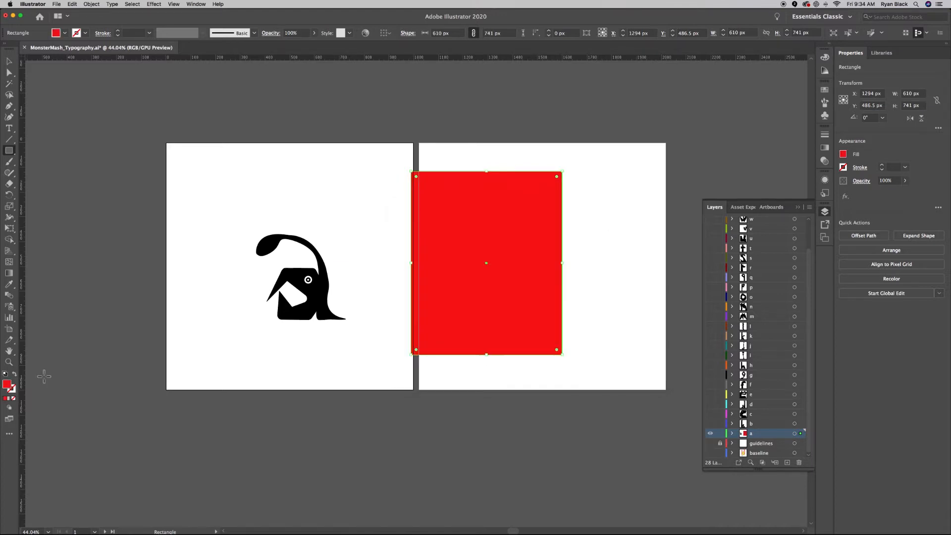
Step: Send the red rectangle to the back of the stacking order
left_click(9, 64)
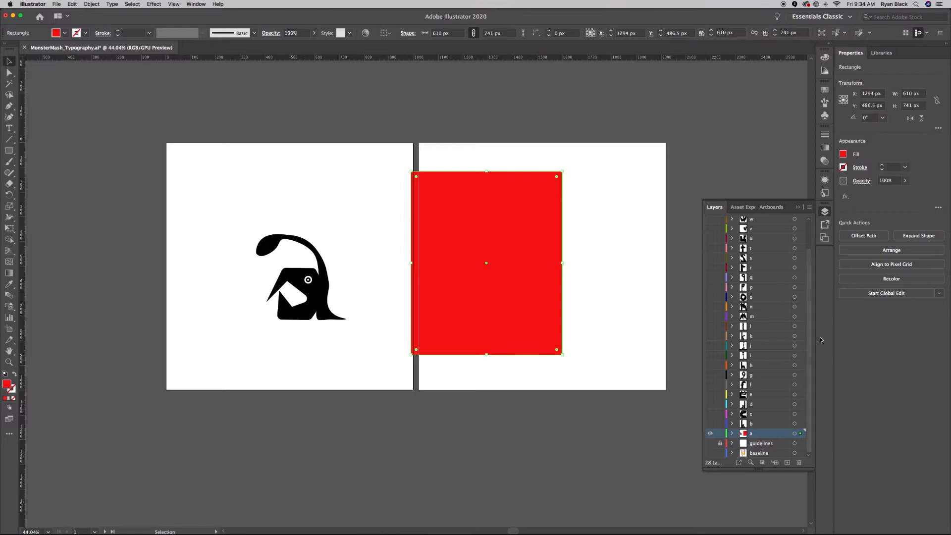
left_click(499, 318)
right_click(499, 316)
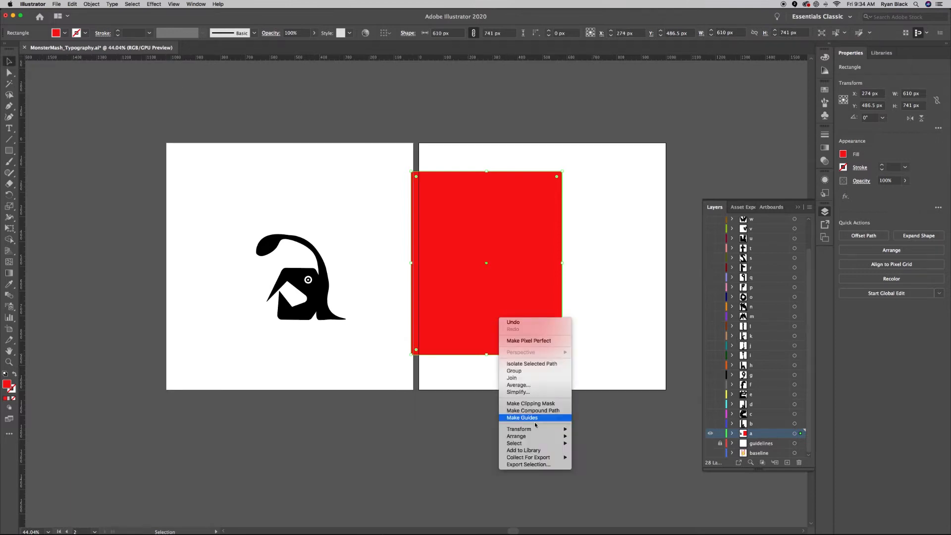
mouse_move(517, 436)
left_click(601, 457)
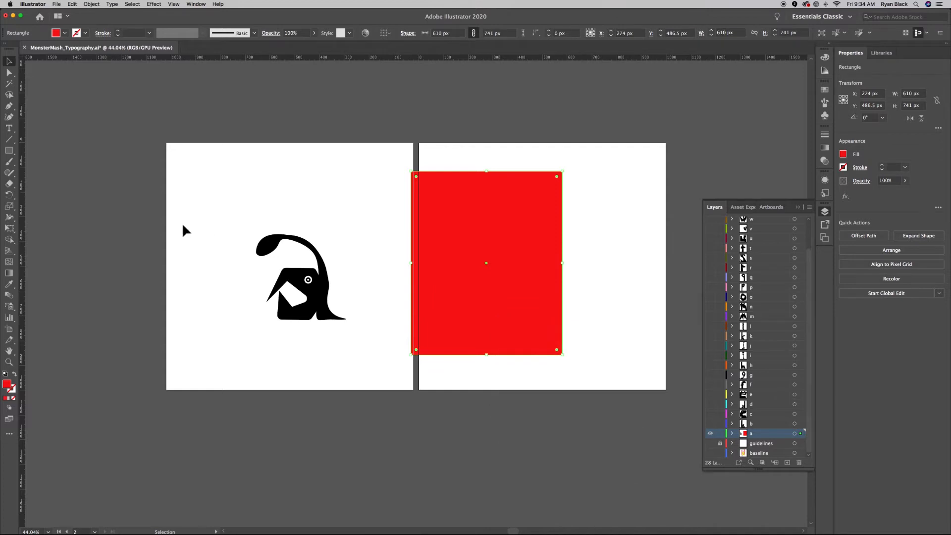
Step: Try placing a copy of the letter a artwork over the red rectangle, and undo the copy
left_click(183, 231)
left_click(331, 304)
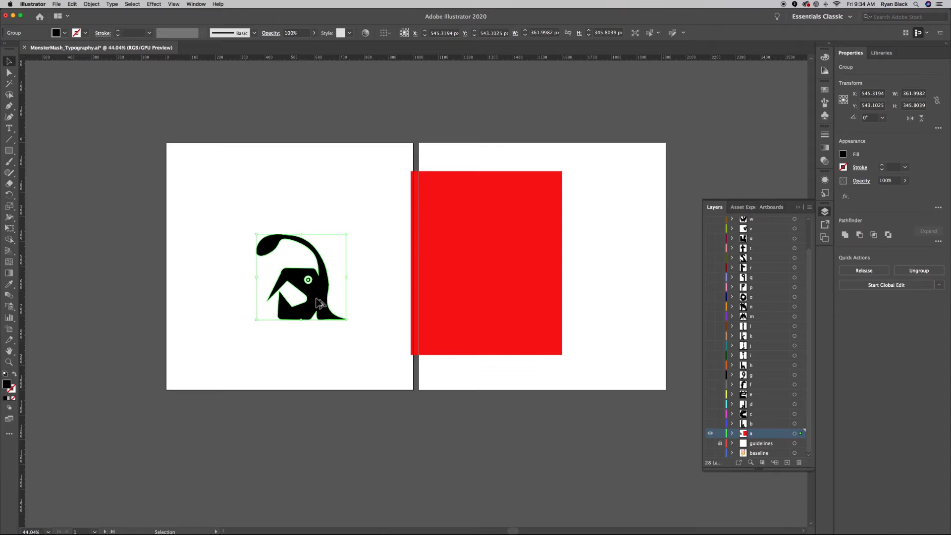
left_click_drag(320, 303, 503, 299)
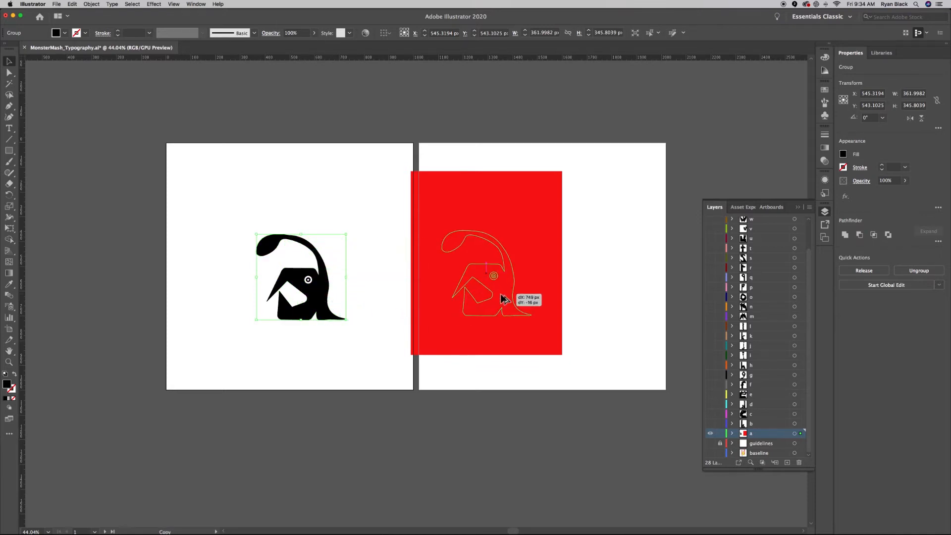
left_click_drag(502, 298, 502, 298)
left_click(629, 310)
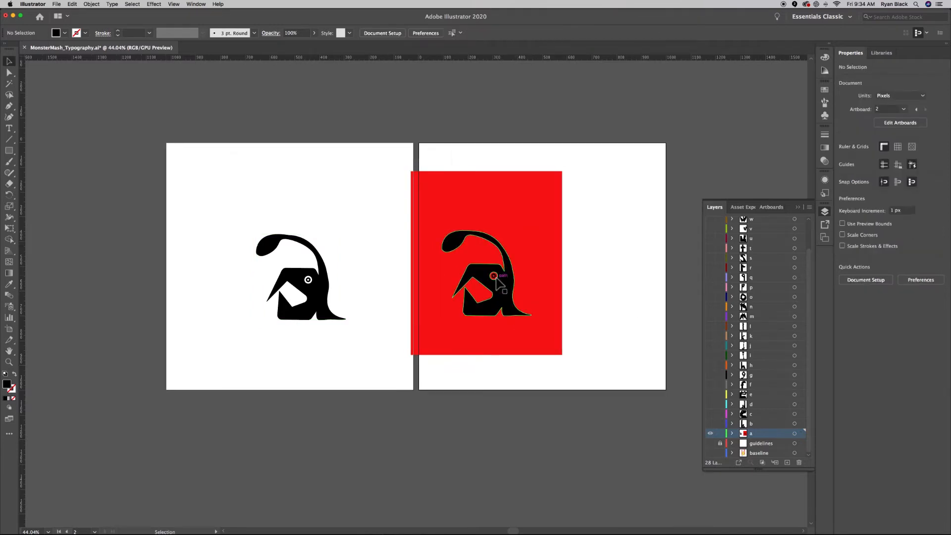
key("super+z")
Step: Delete the red rectangle from the second artboard
left_click(486, 319)
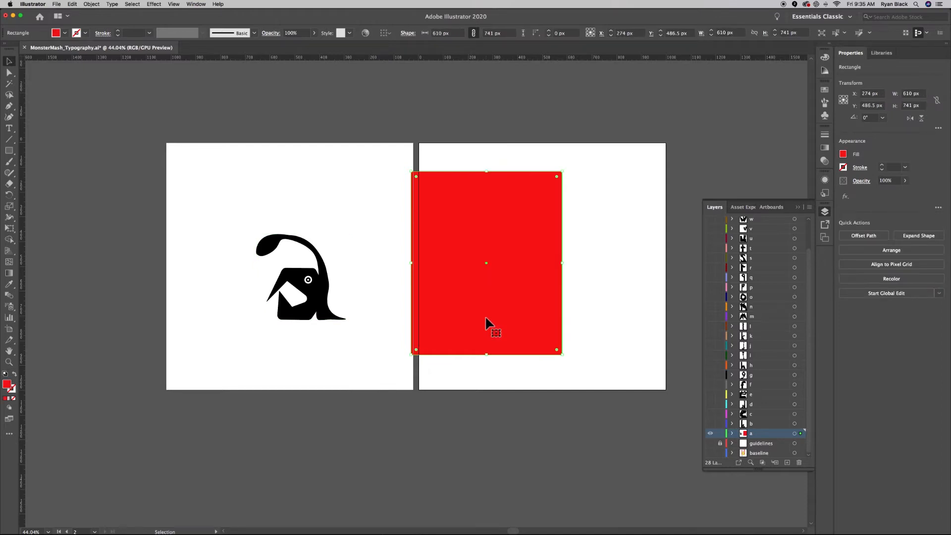
key("Delete")
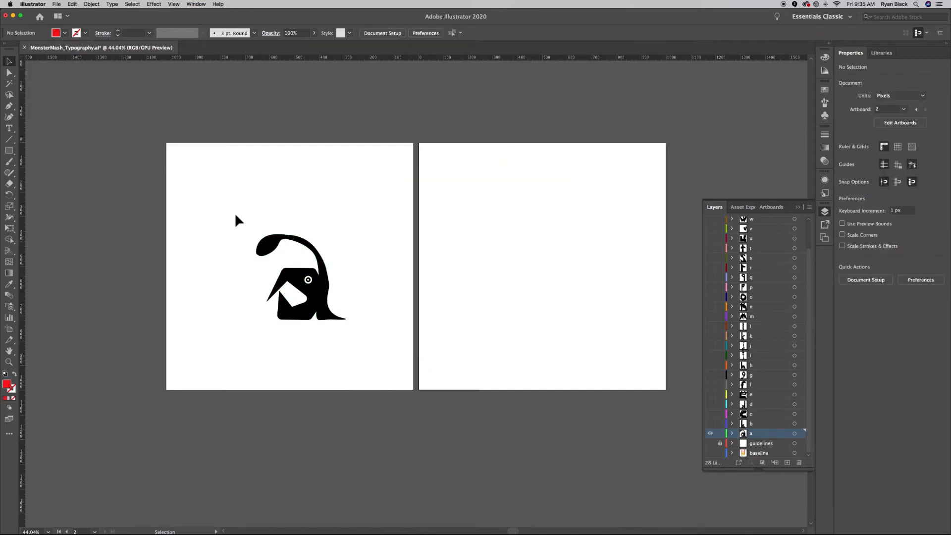
key("super+z")
key("super+shift+z")
key("super+z")
key("super+shift+z")
Step: Duplicate the letter a artwork onto the second artboard and scale the copy down to about 91 by 87 px
left_click_drag(229, 218, 361, 364)
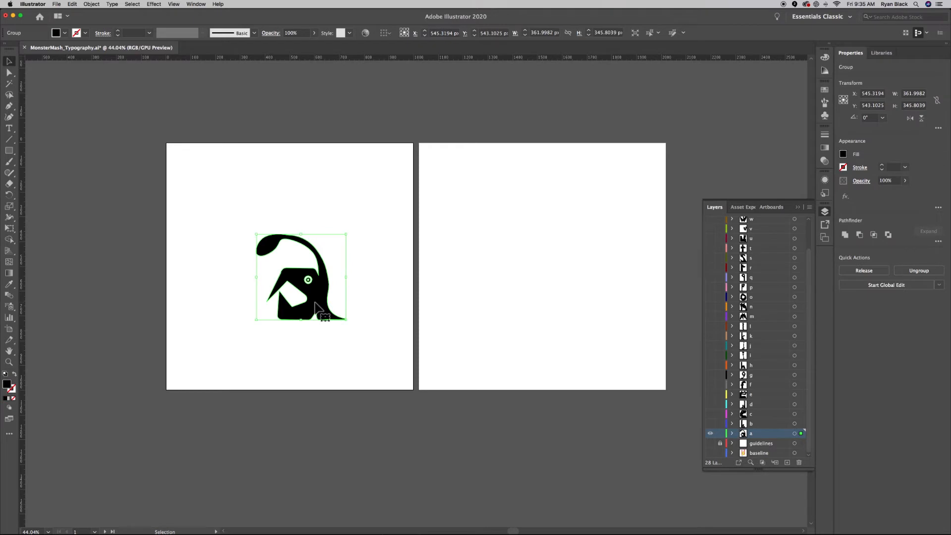
left_click_drag(316, 306, 585, 310)
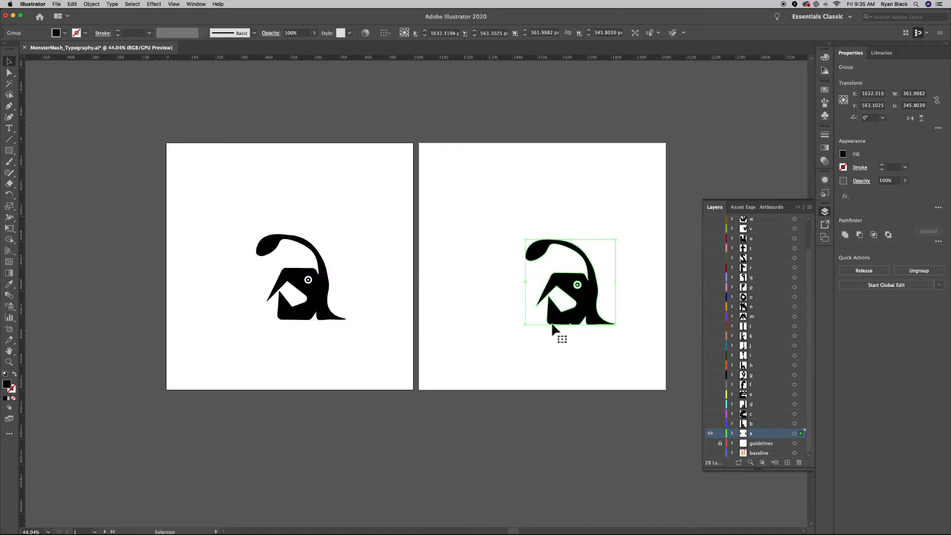
left_click_drag(526, 326, 594, 263)
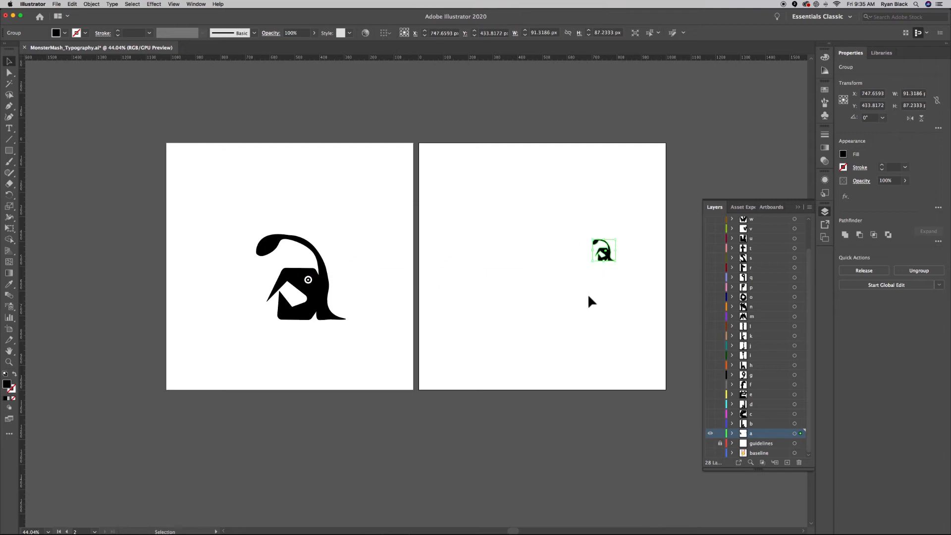
Step: Delete the small letter a copy from the second artboard
left_click(587, 301)
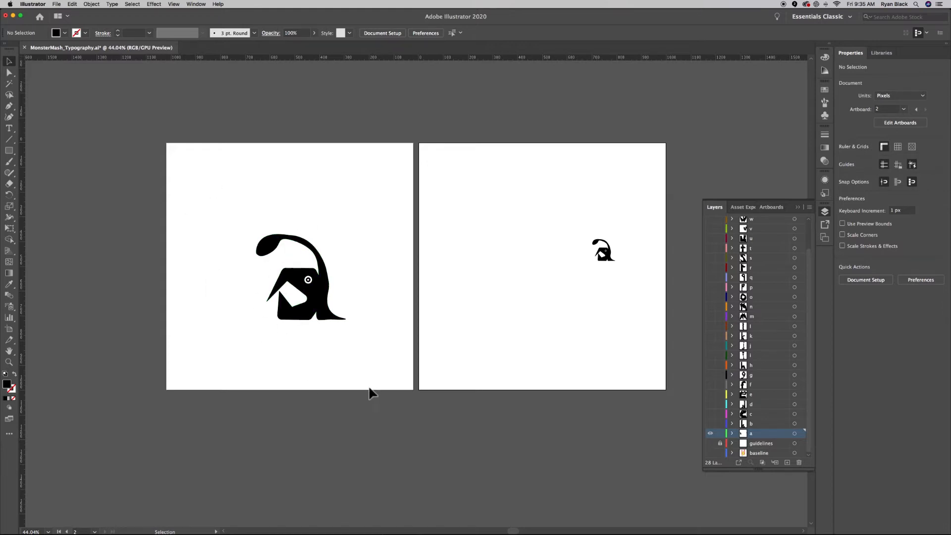
left_click_drag(578, 230, 632, 312)
key("Delete")
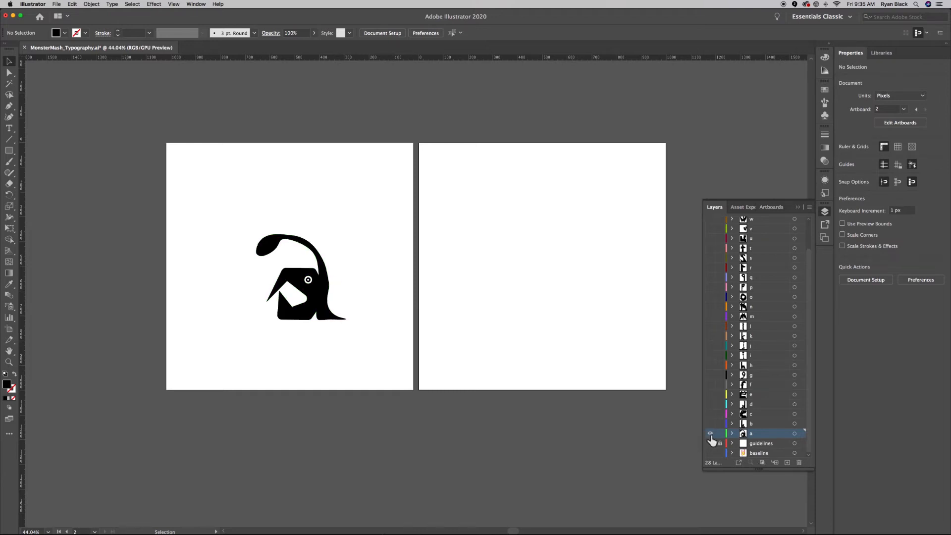
Step: Set up an SVG export of the document into the SVGs folder with the file name a
left_click(58, 5)
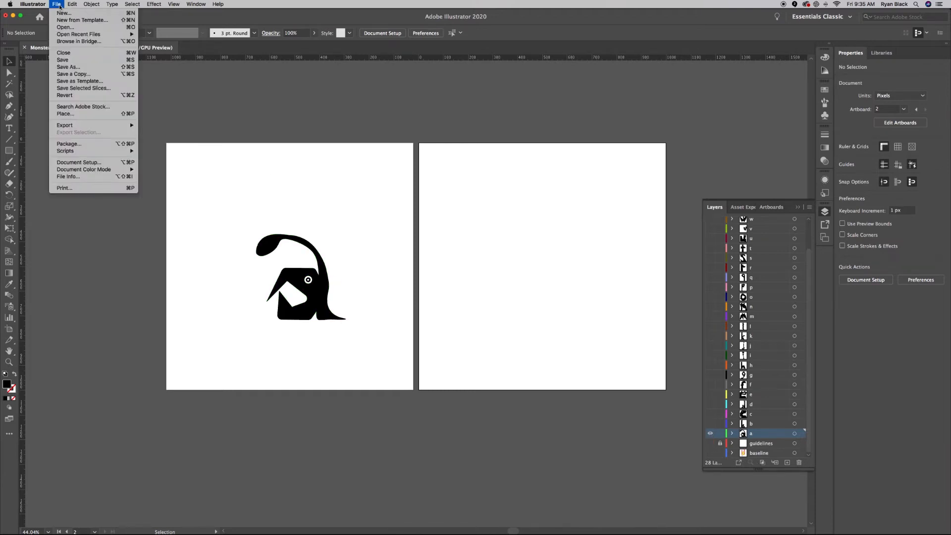
mouse_move(58, 127)
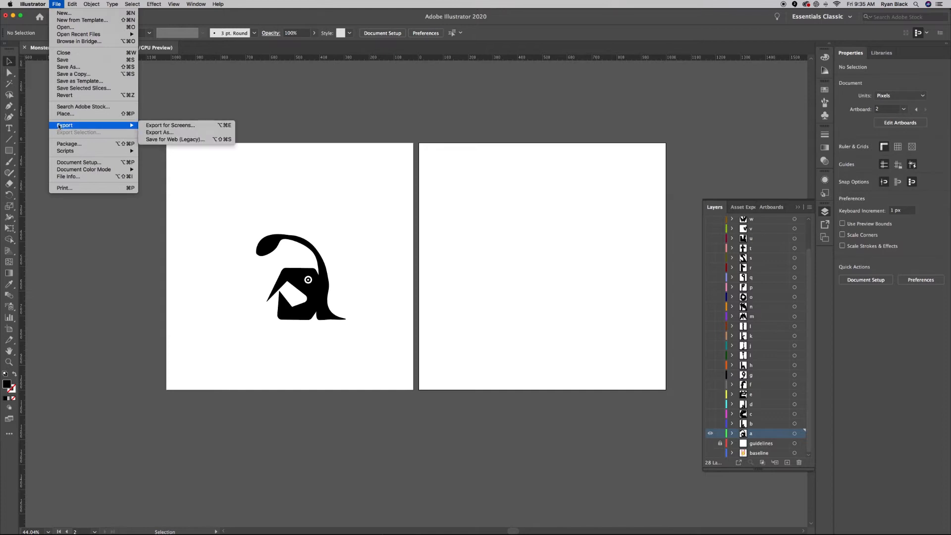
left_click(170, 132)
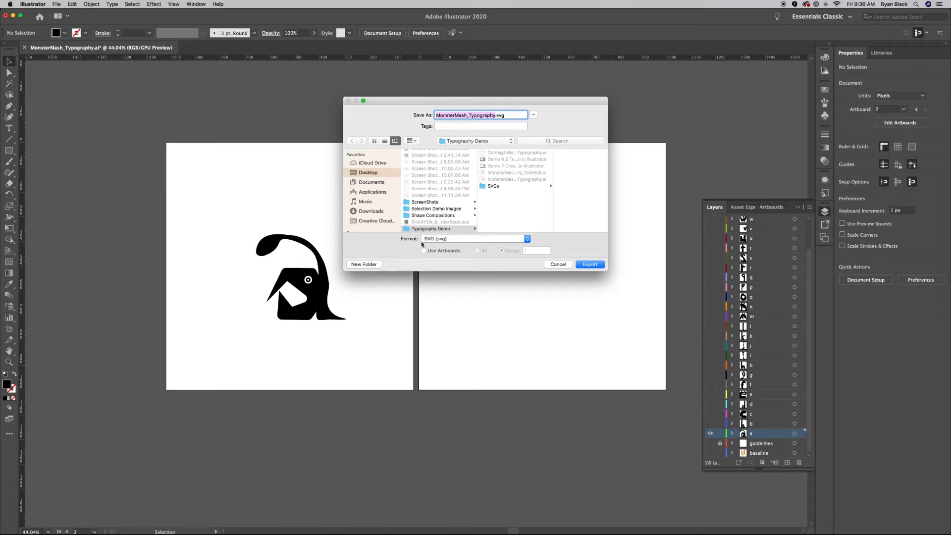
left_click(493, 187)
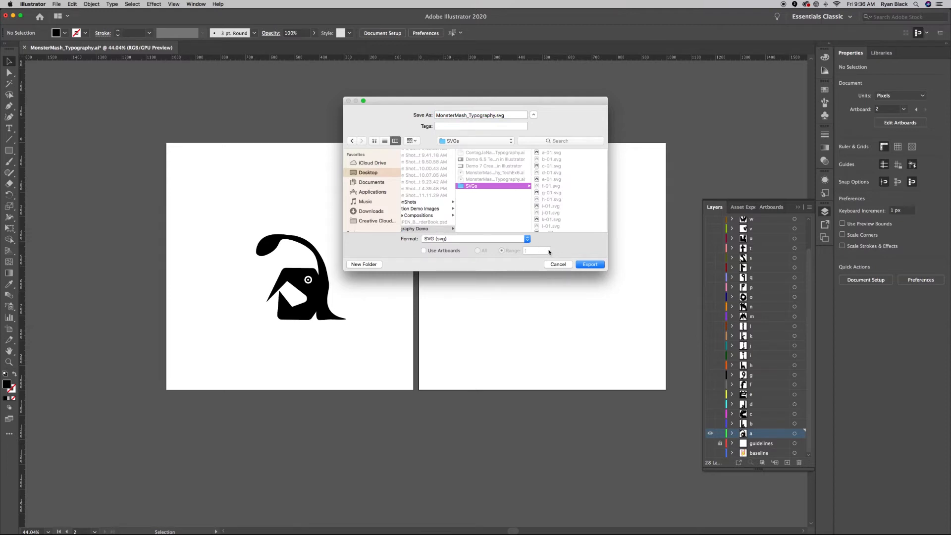
left_click(493, 116)
left_click_drag(495, 116, 429, 114)
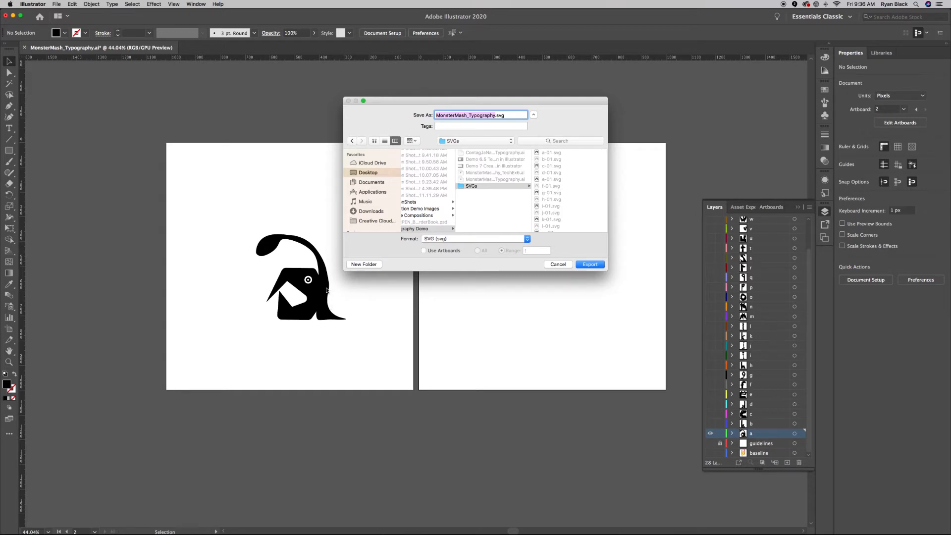
type("a")
Step: Try exporting only artboard 1 with the current SVG options, and cancel replacing the existing a-01.svg
left_click(431, 251)
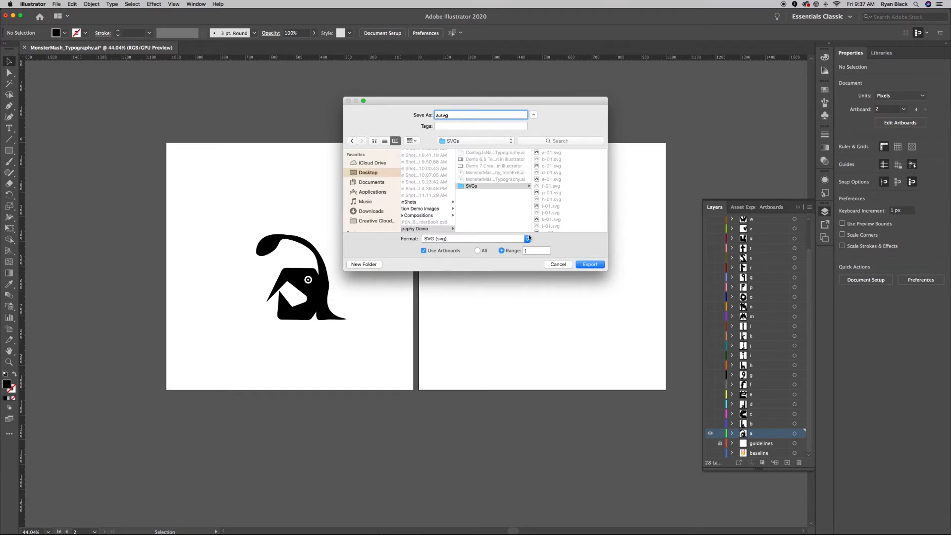
left_click(599, 266)
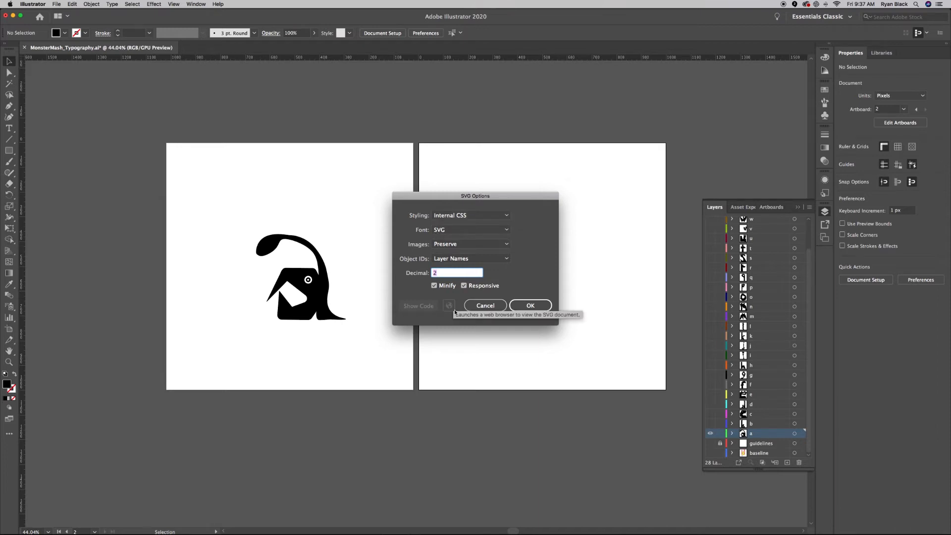
left_click(540, 309)
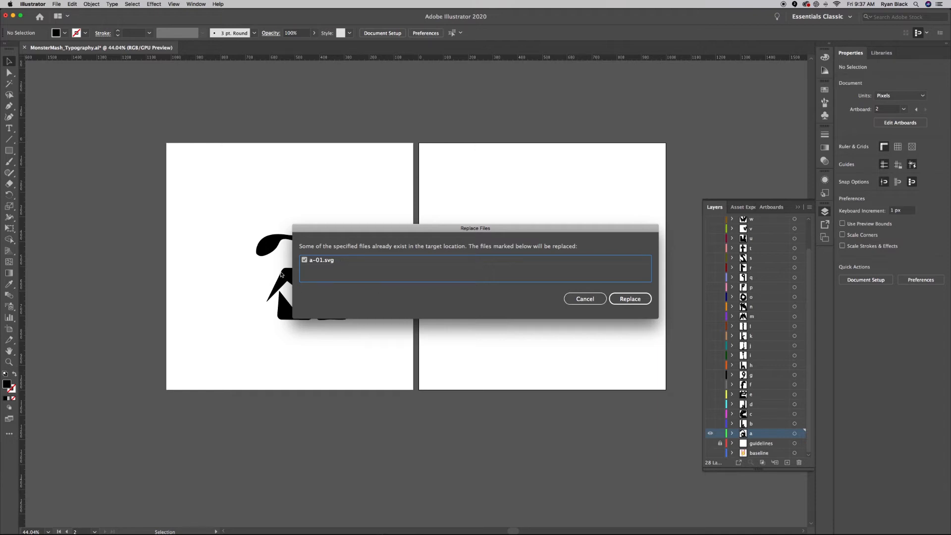
left_click(584, 299)
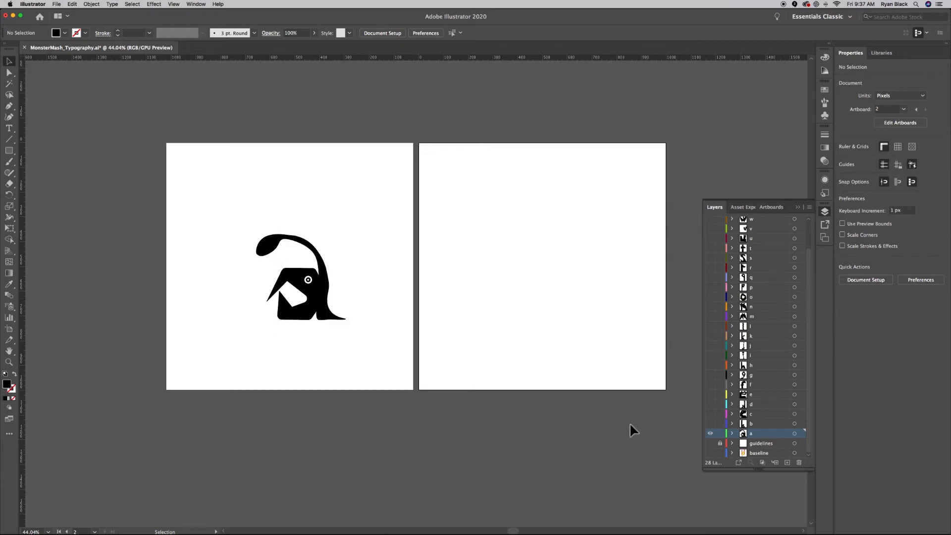
Step: Hide layer a and show layer b
left_click(709, 434)
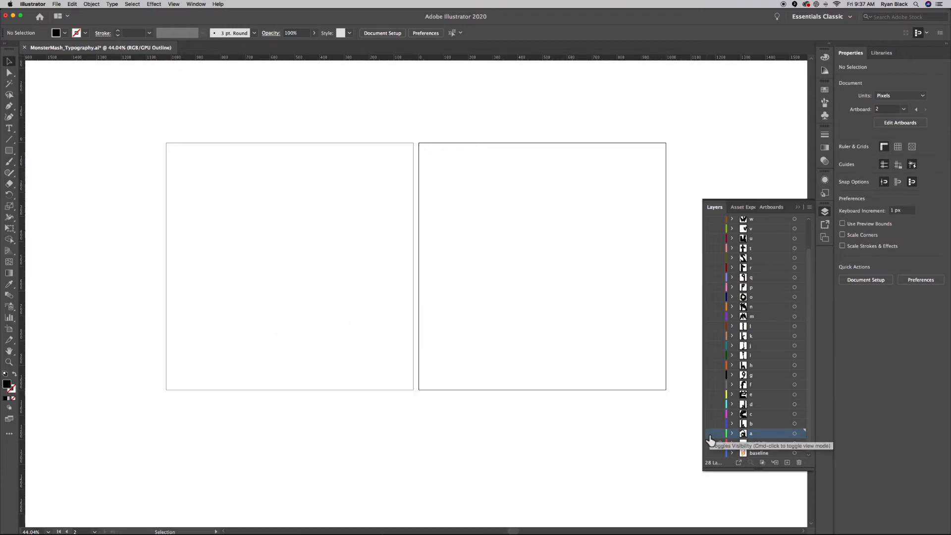
left_click(710, 424)
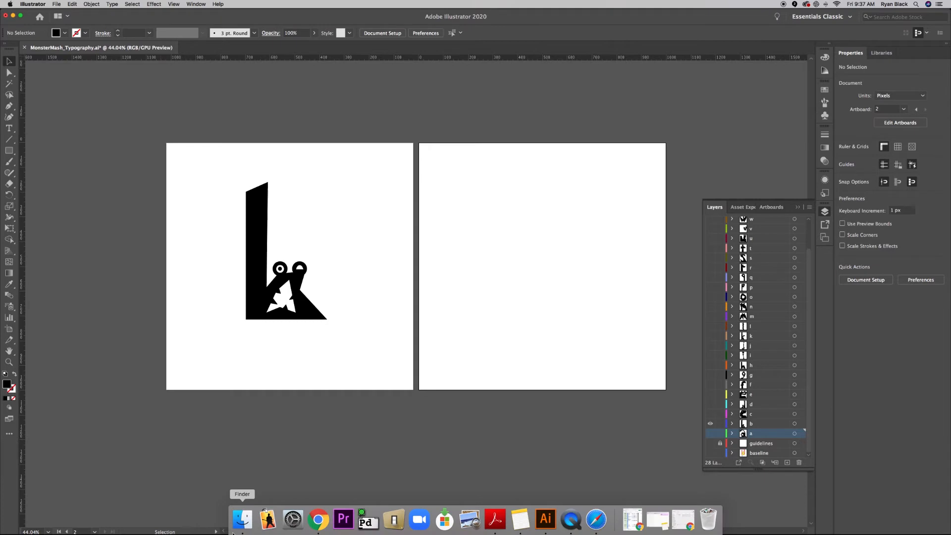
Step: Switch to Finder and review the exported letter SVG files in the SVGs folder inside Typography Demo on the Desktop
left_click(242, 518)
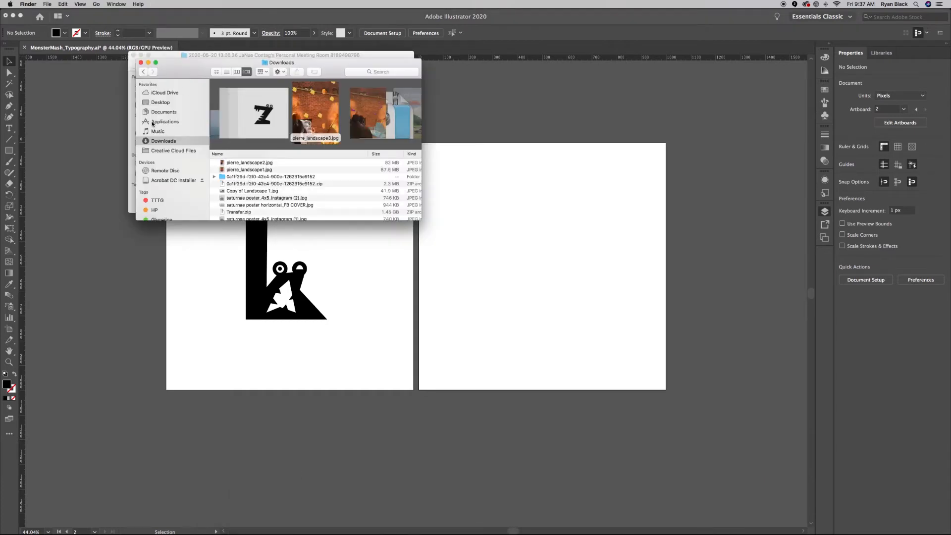
left_click(160, 103)
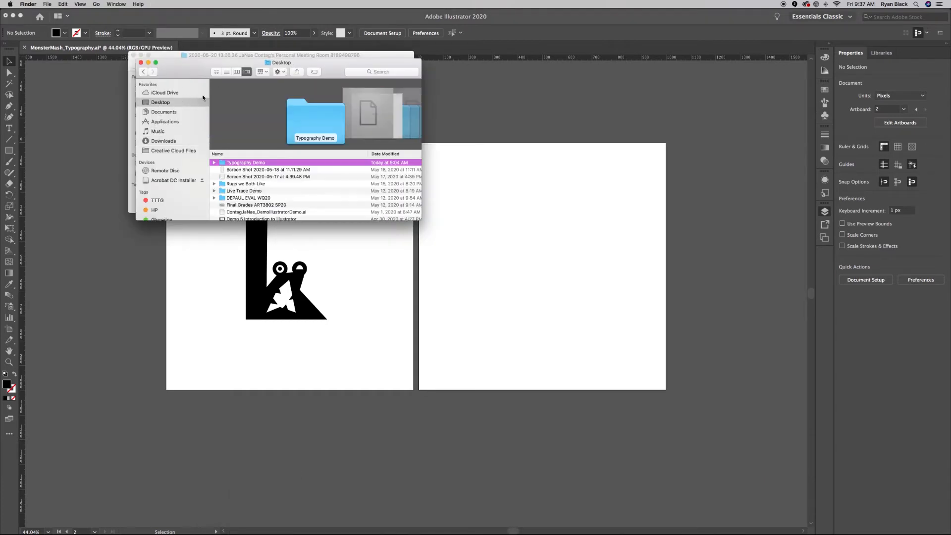
double_click(247, 164)
left_click(229, 197)
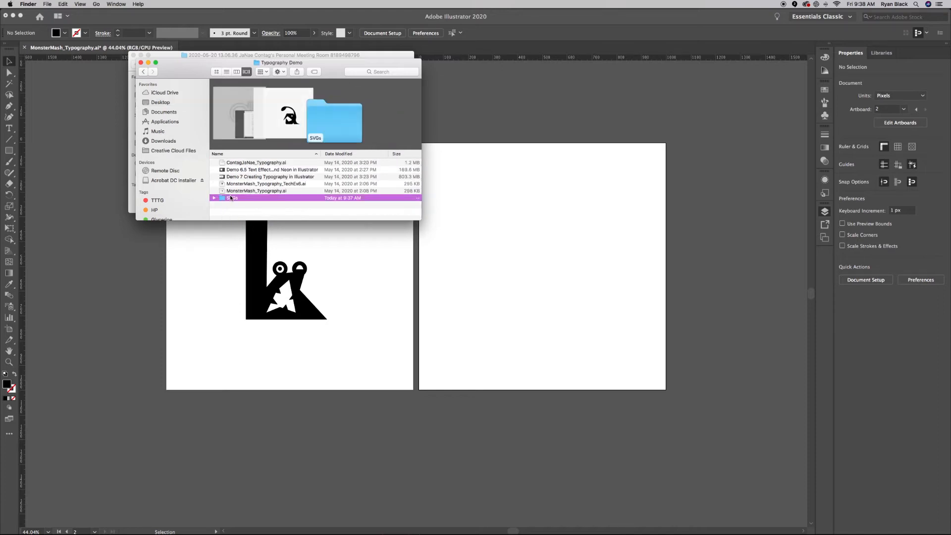
double_click(230, 197)
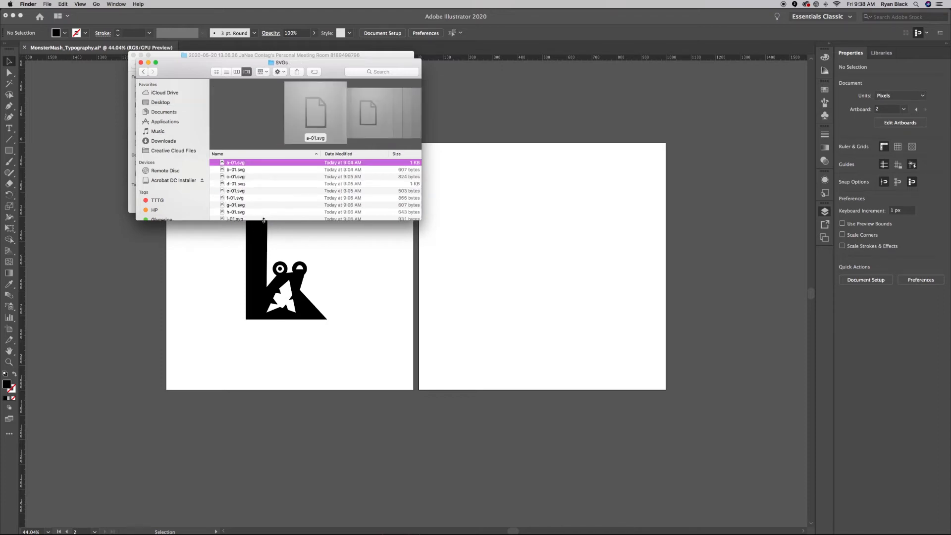
left_click_drag(264, 221, 268, 456)
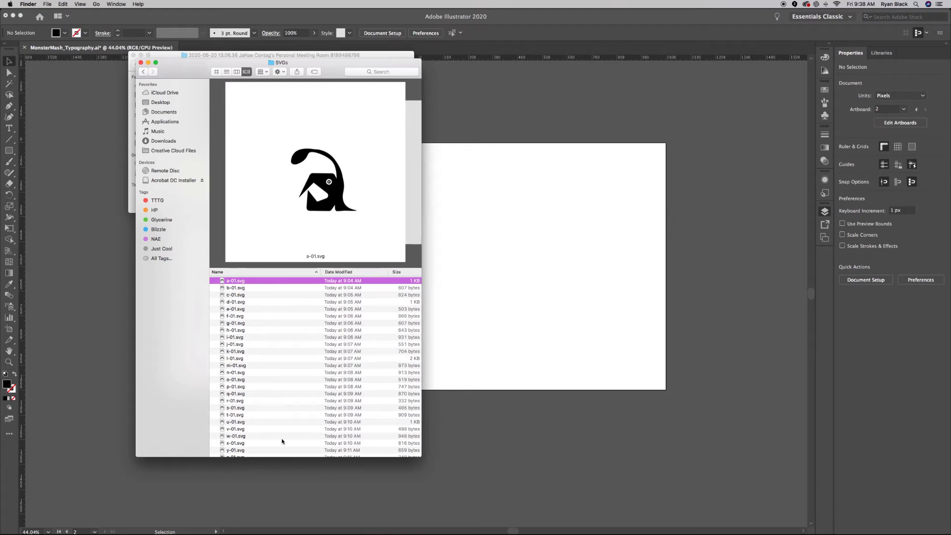
scroll(292, 352, "down", 2)
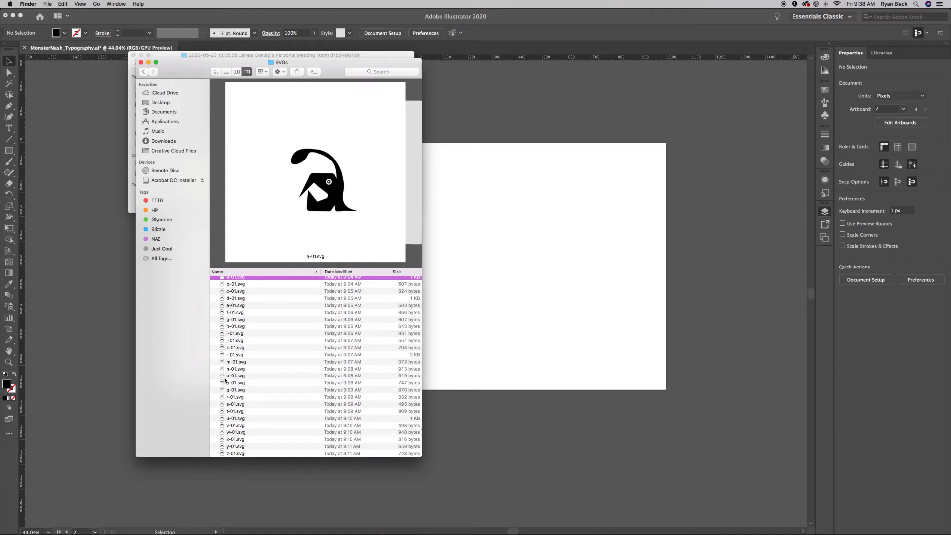
scroll(232, 382, "up", 2)
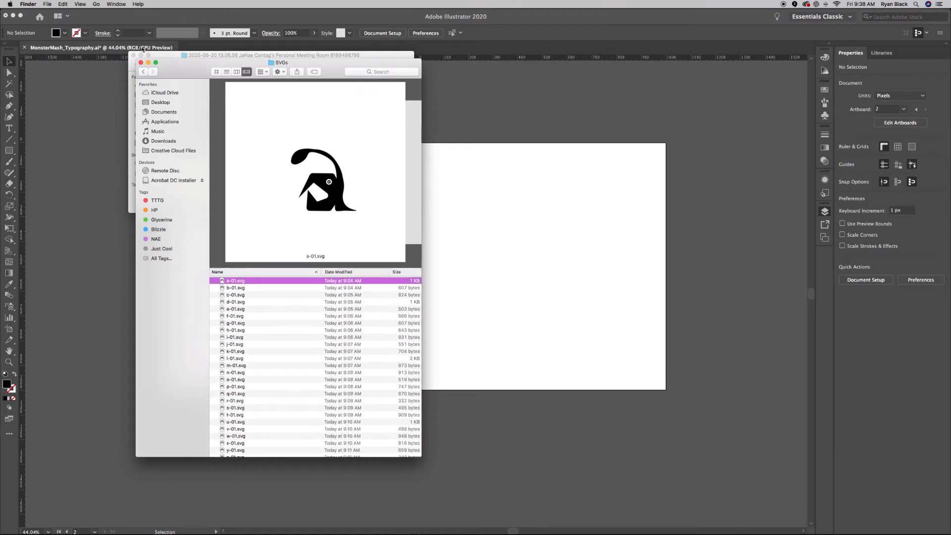
left_click(148, 63)
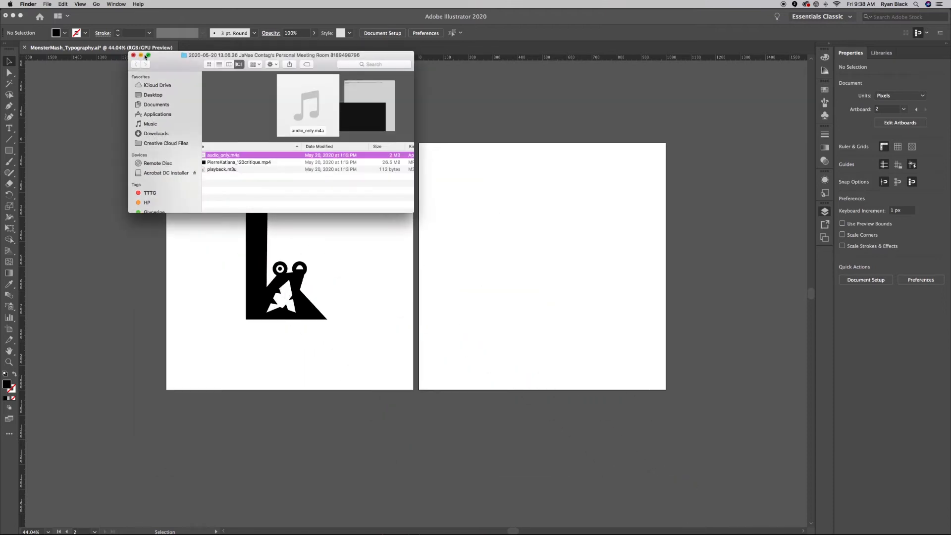
left_click(141, 56)
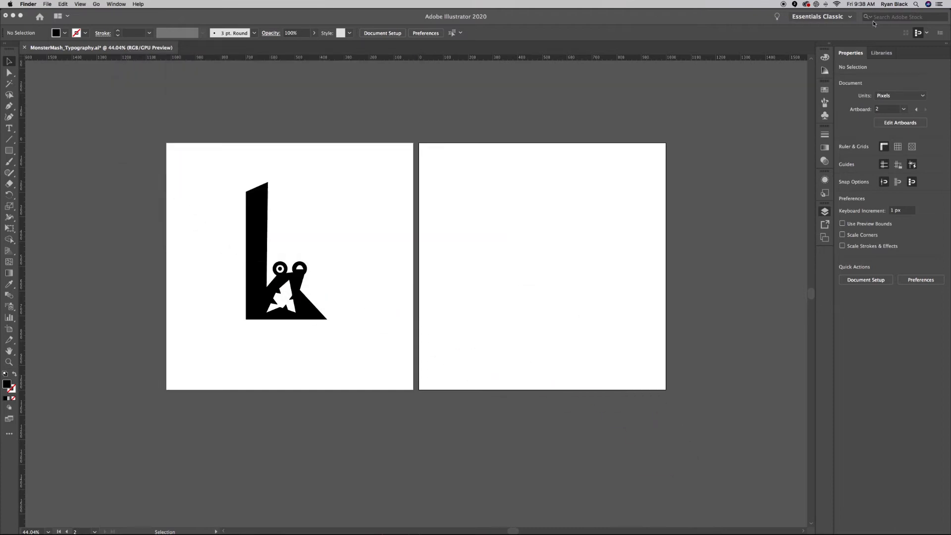
Step: Minimize Illustrator to switch to IcoMoon in the Chrome browser, and enlarge and reposition the browser window
left_click(13, 16)
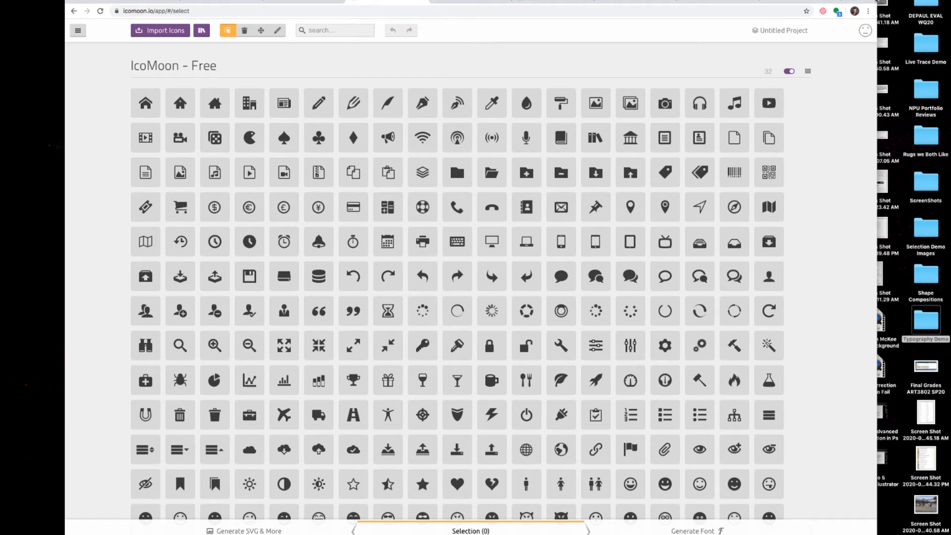
double_click(876, 4)
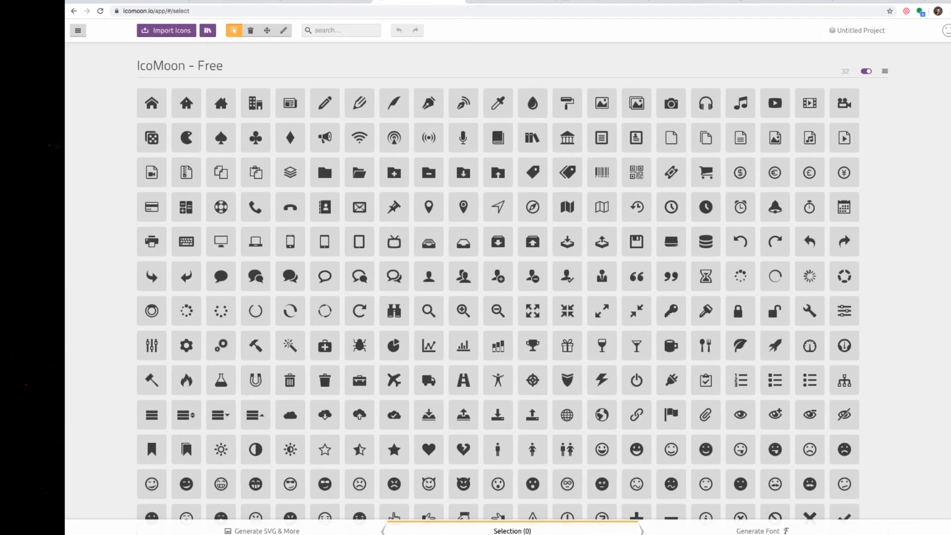
left_click_drag(946, 2, 920, 4)
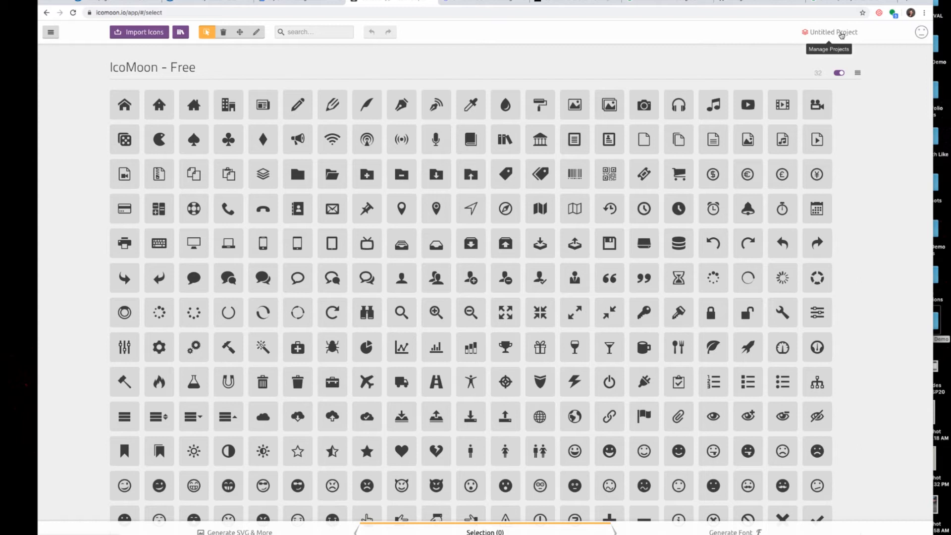
Step: Create a new project named Monster Mash and load it
left_click(841, 33)
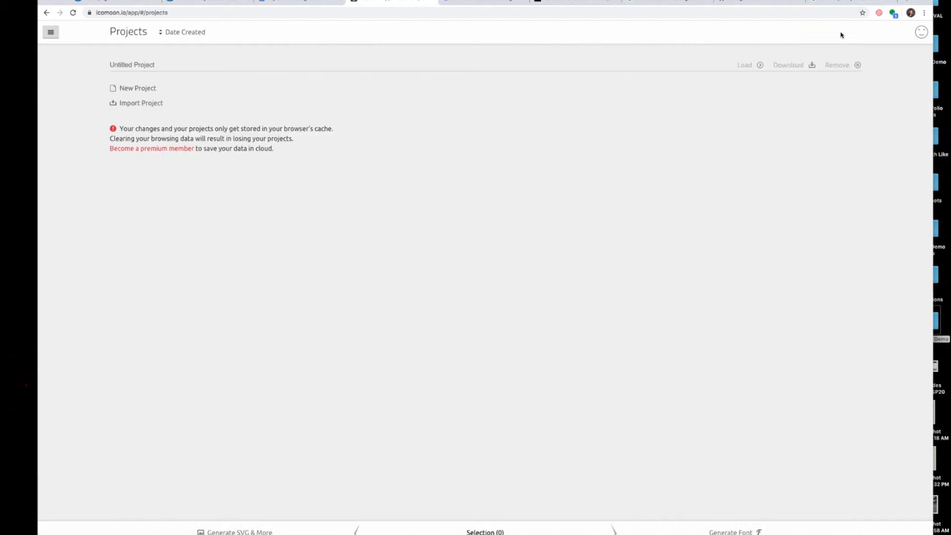
left_click(141, 92)
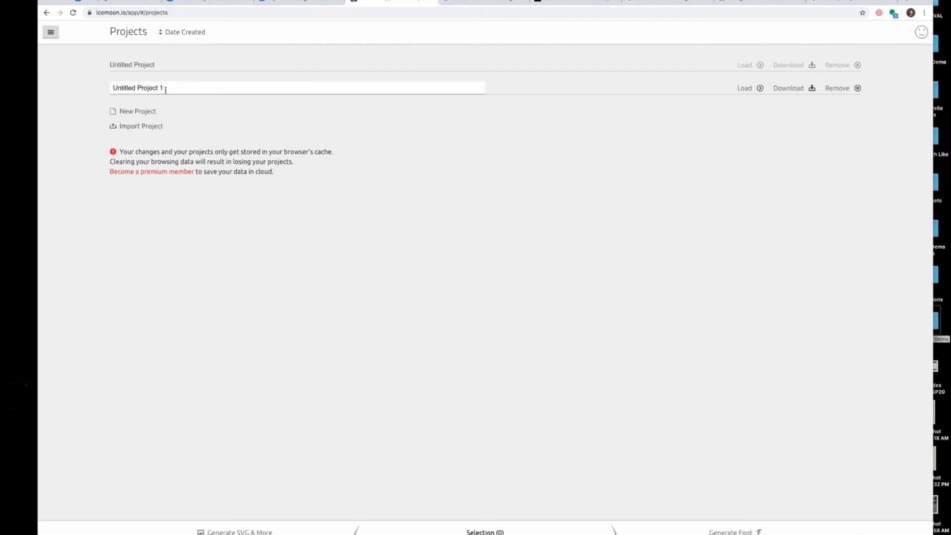
left_click_drag(165, 89, 81, 92)
type("Monster Mash")
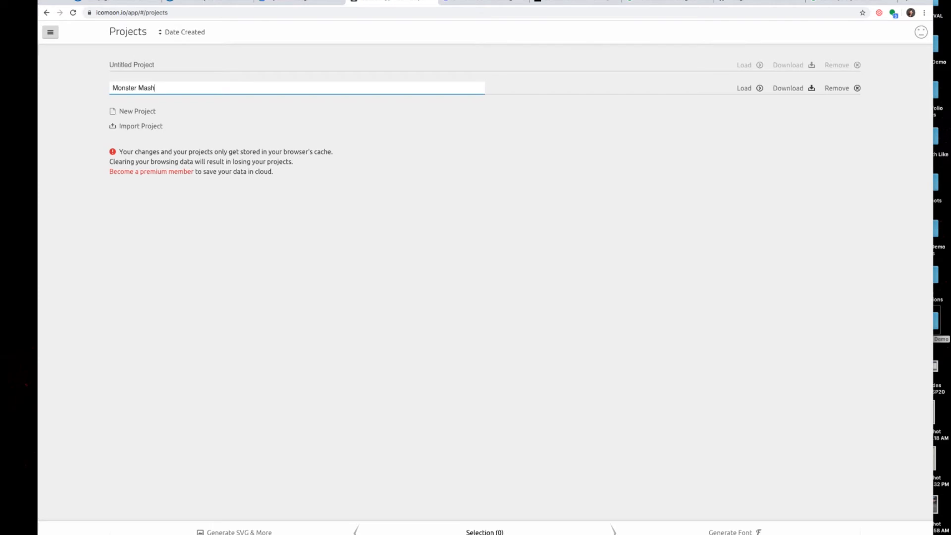
left_click(113, 219)
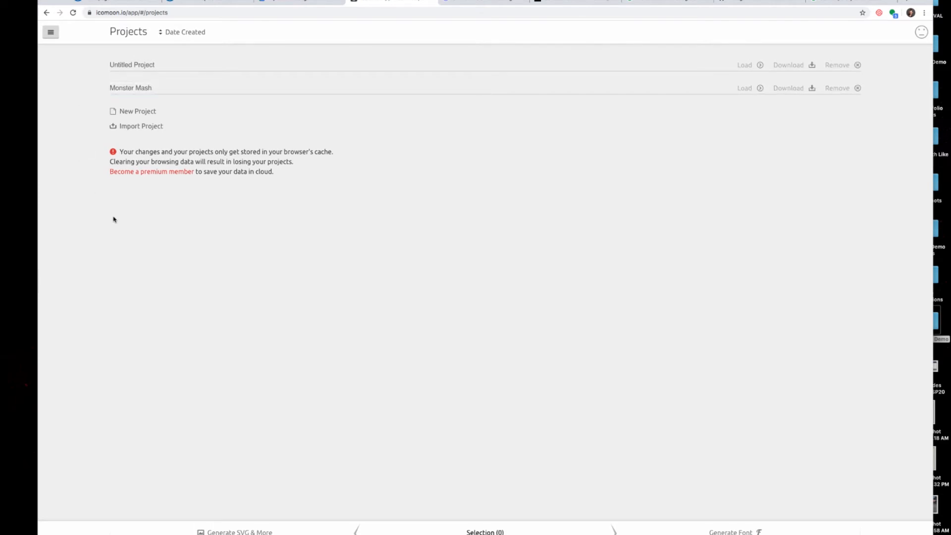
left_click(752, 90)
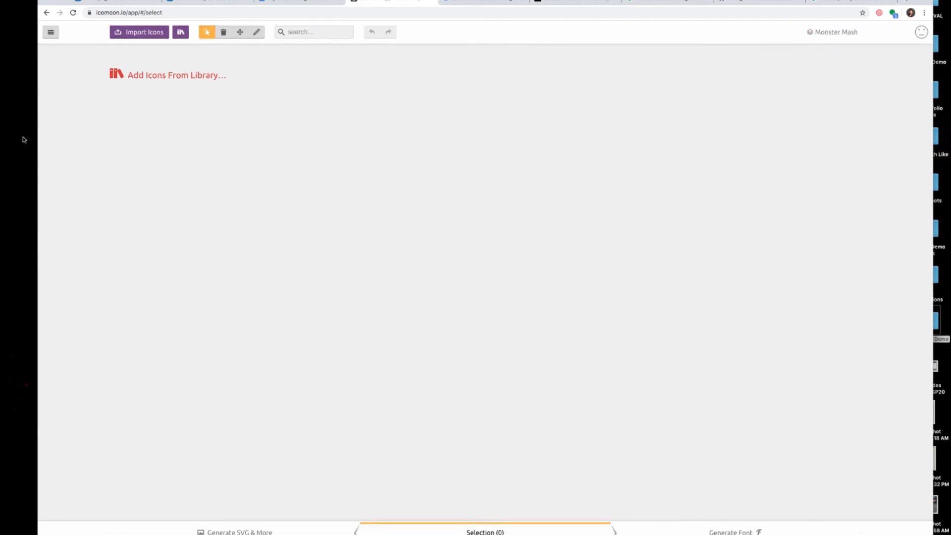
Step: Import all letter files from a-01.svg to z-01.svg from the SVGs folder in Typography Demo as icons
left_click(138, 33)
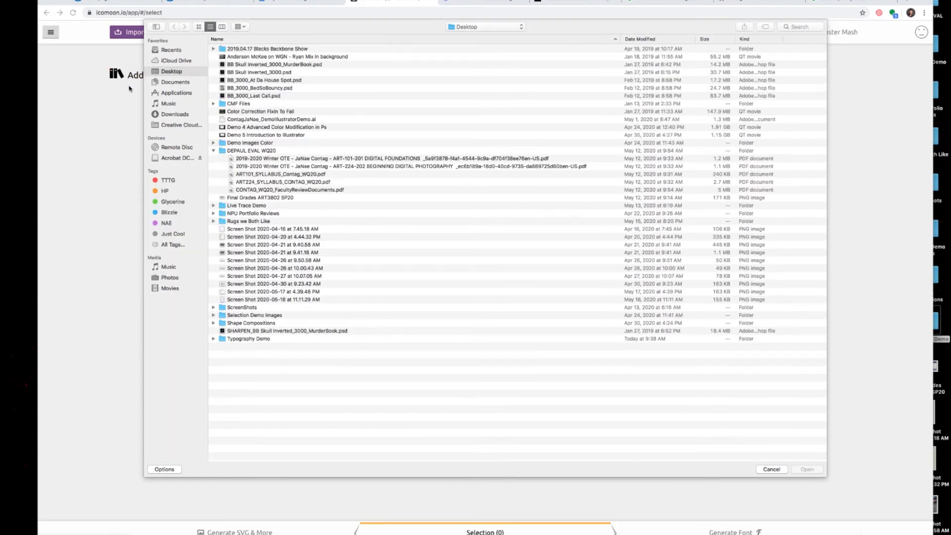
double_click(249, 340)
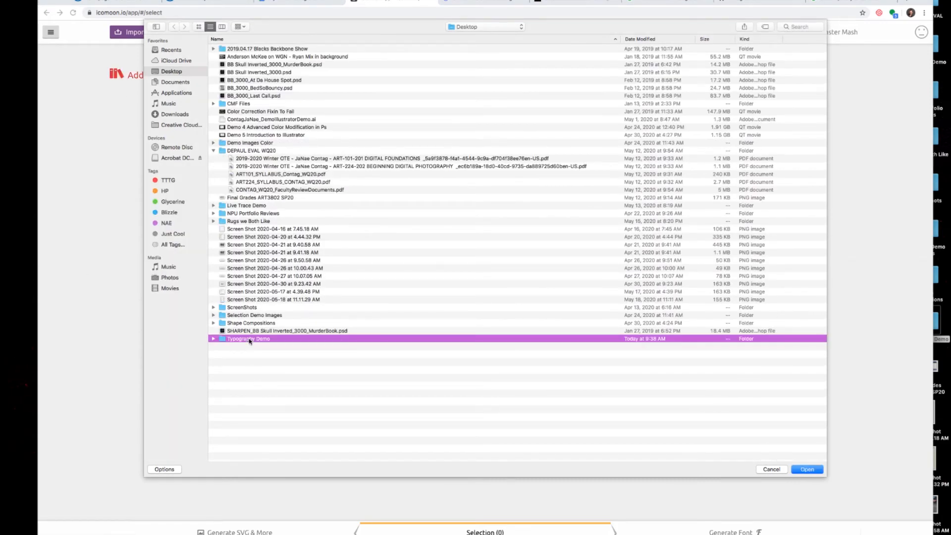
double_click(231, 89)
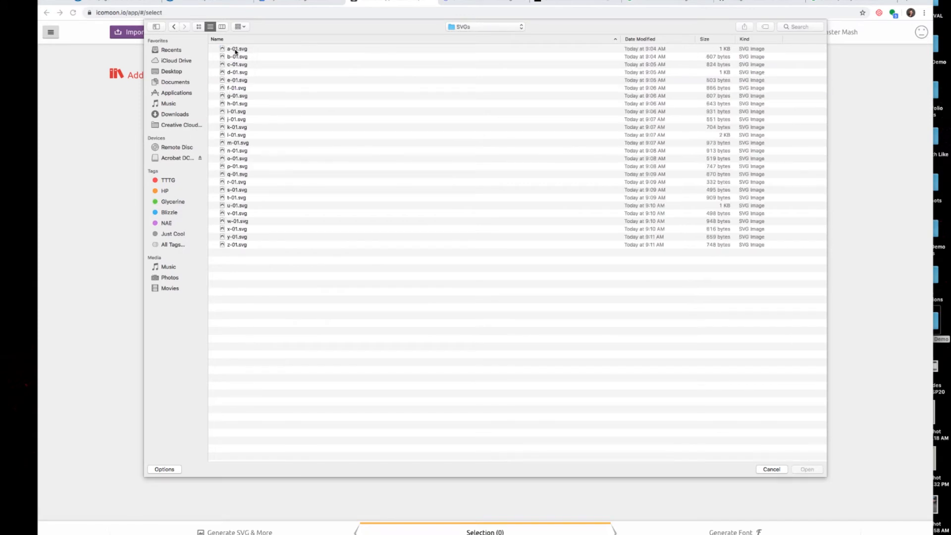
left_click(236, 50)
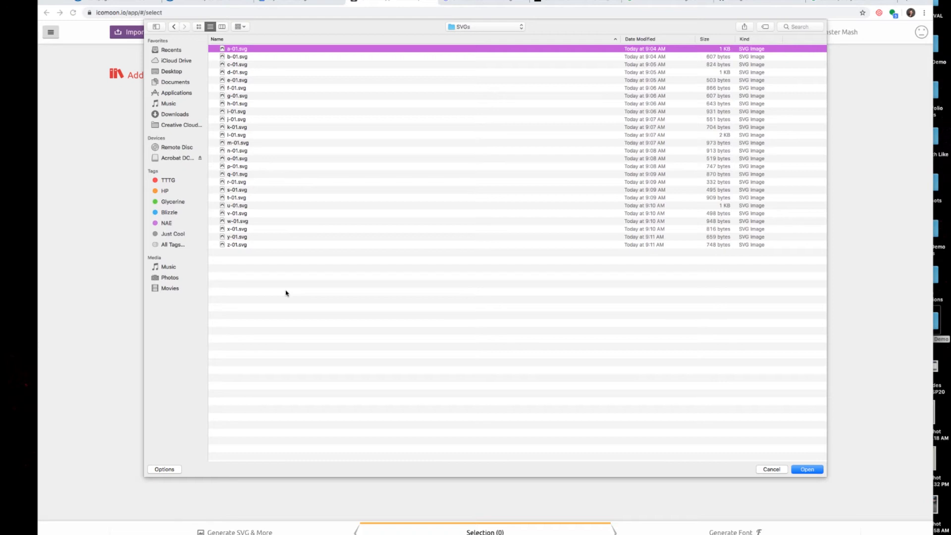
key("super+a")
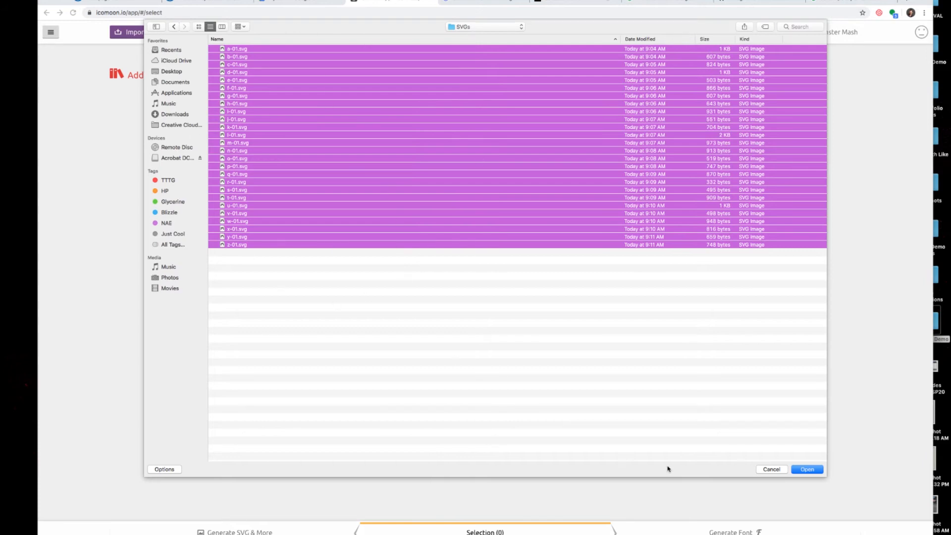
left_click(804, 472)
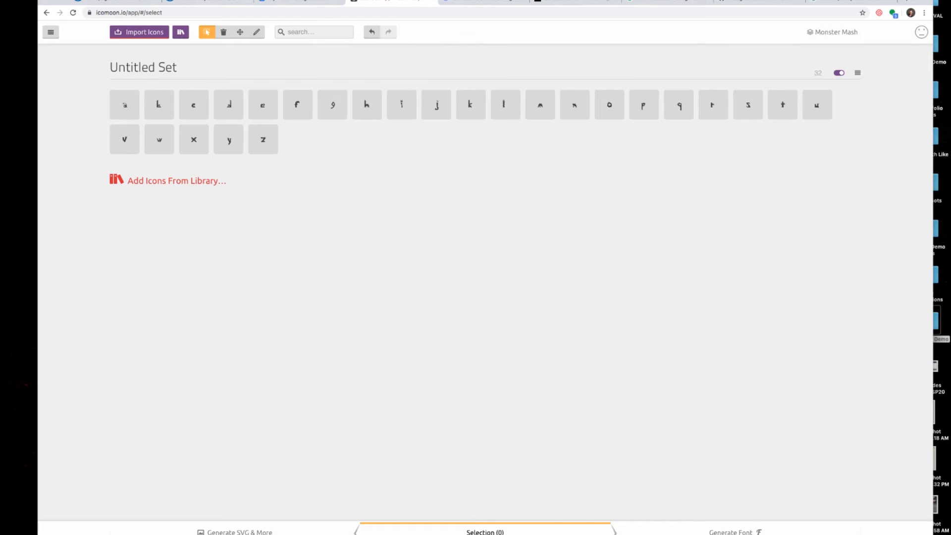
left_click(857, 75)
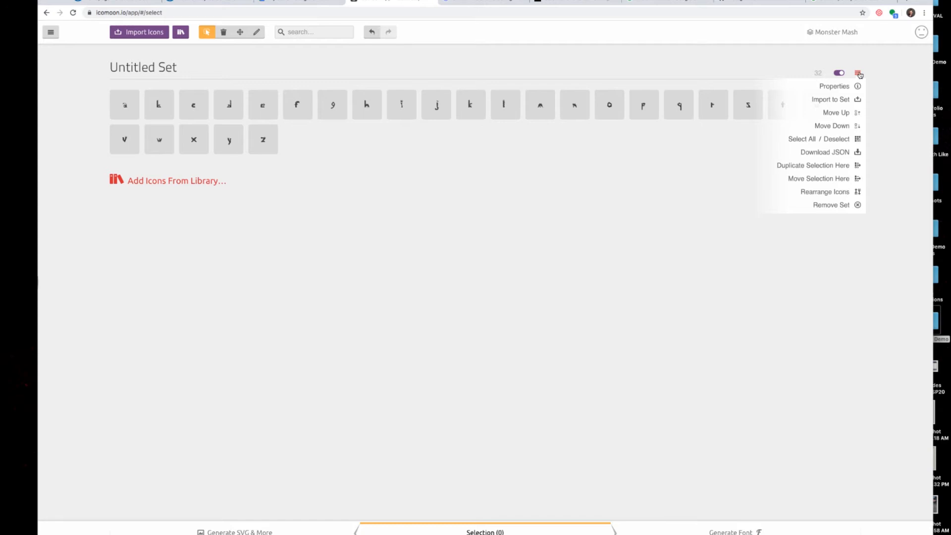
left_click(876, 94)
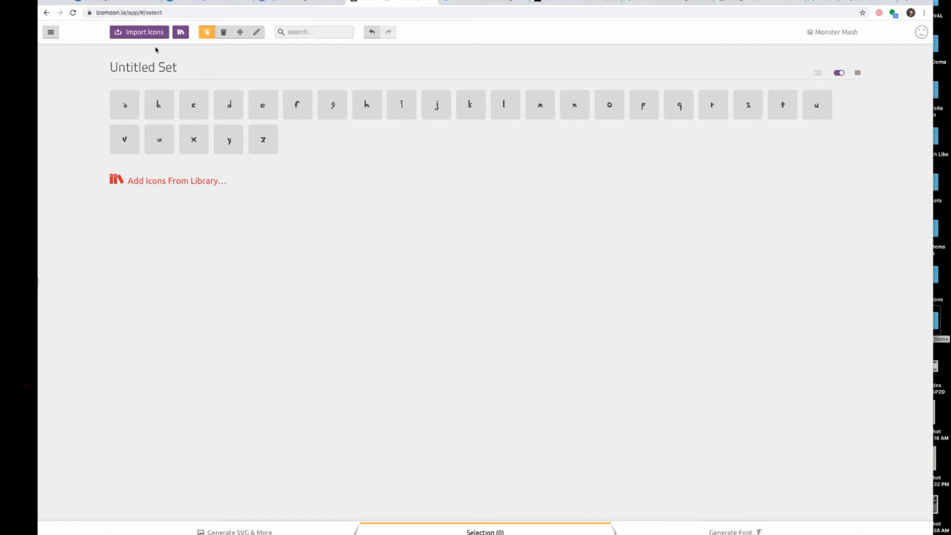
left_click(857, 72)
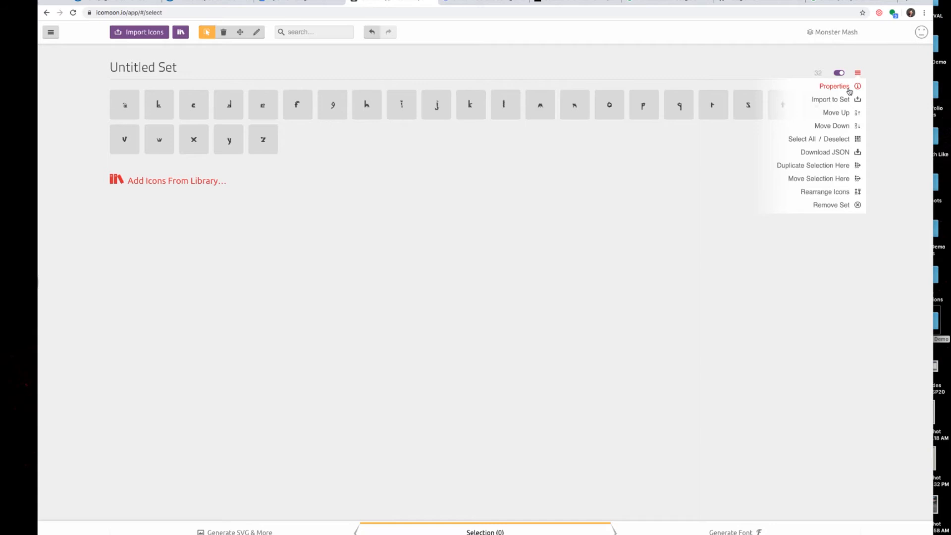
left_click(848, 88)
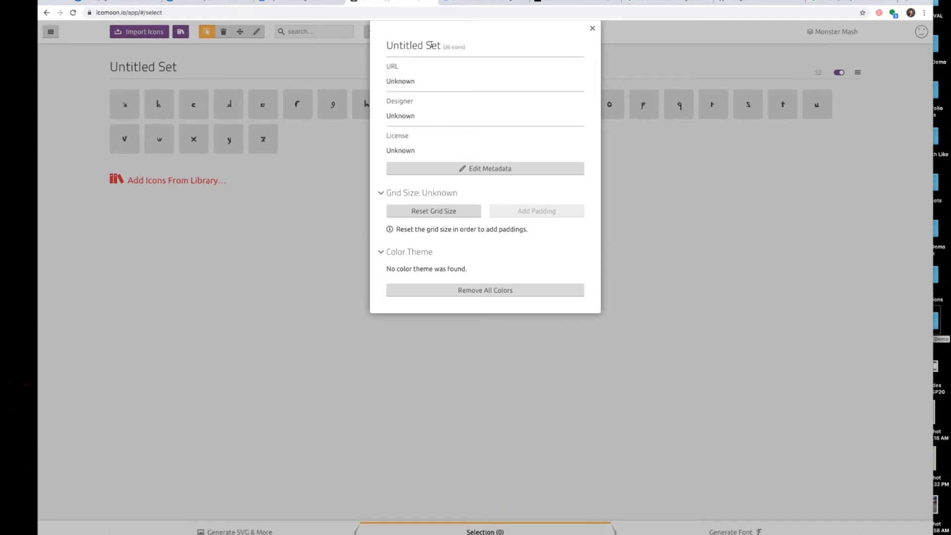
left_click_drag(440, 45, 381, 45)
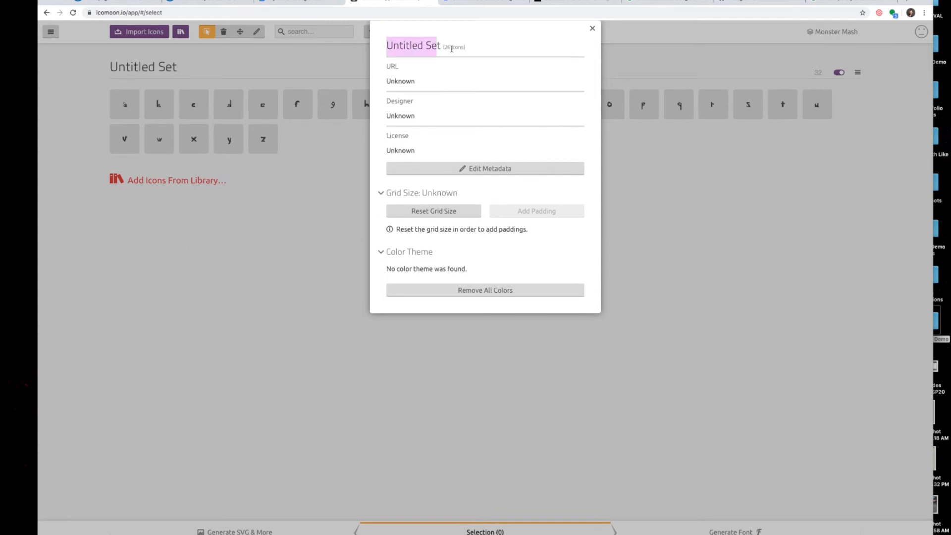
left_click(358, 41)
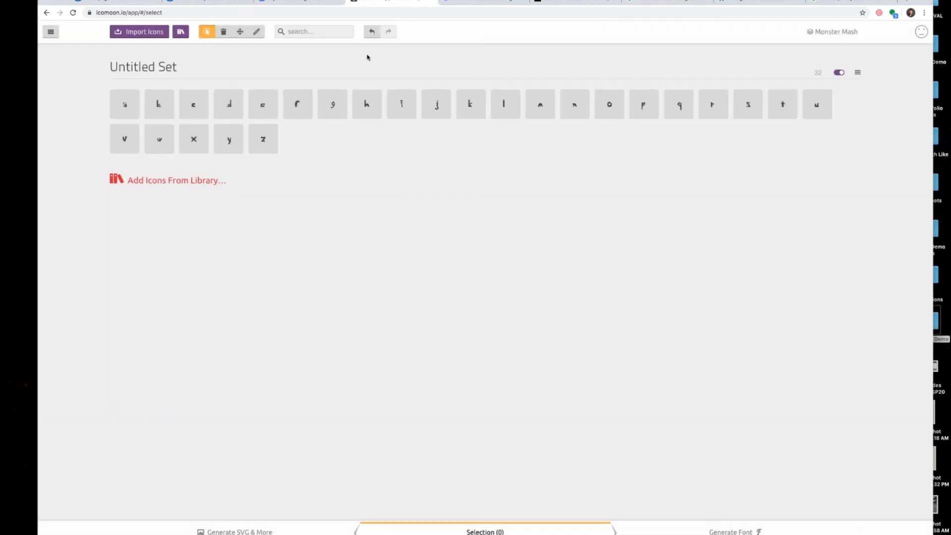
left_click(857, 72)
left_click(838, 88)
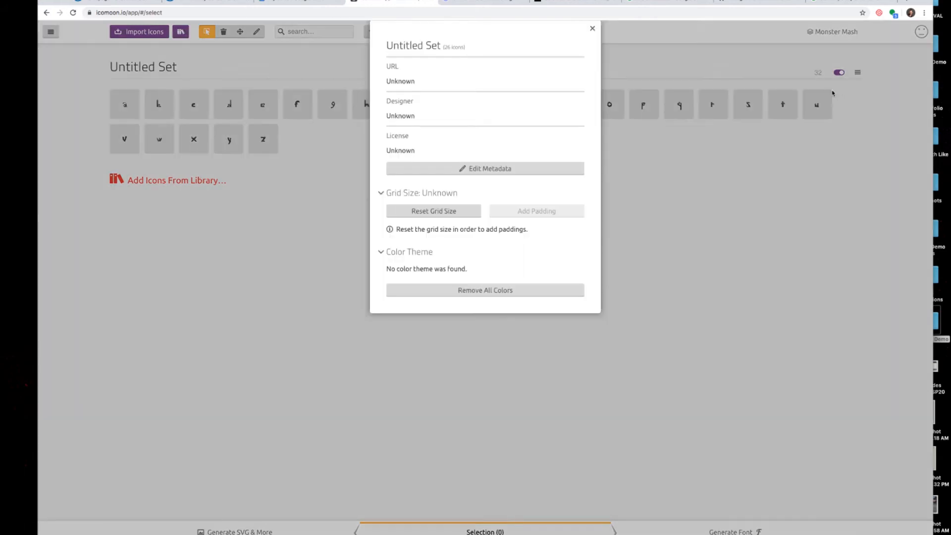
left_click(430, 171)
left_click(424, 55)
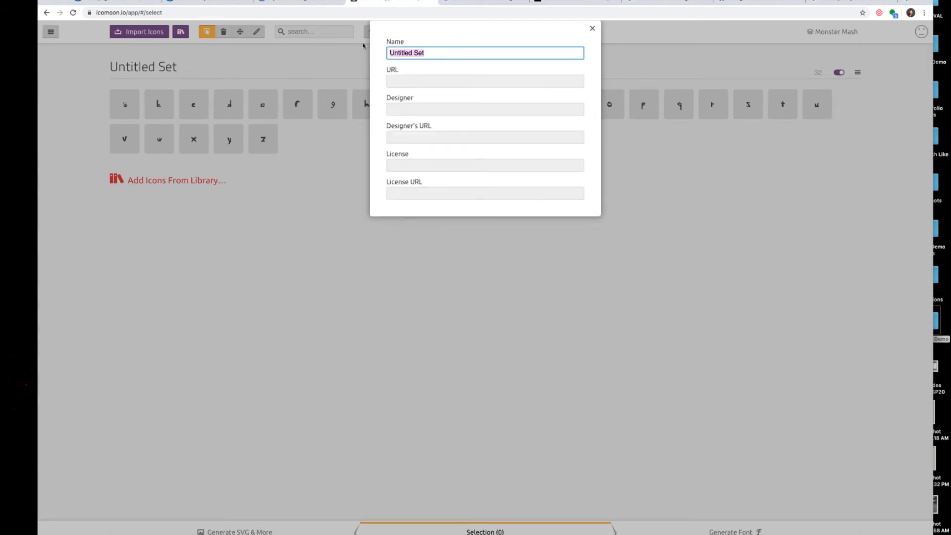
left_click(363, 46)
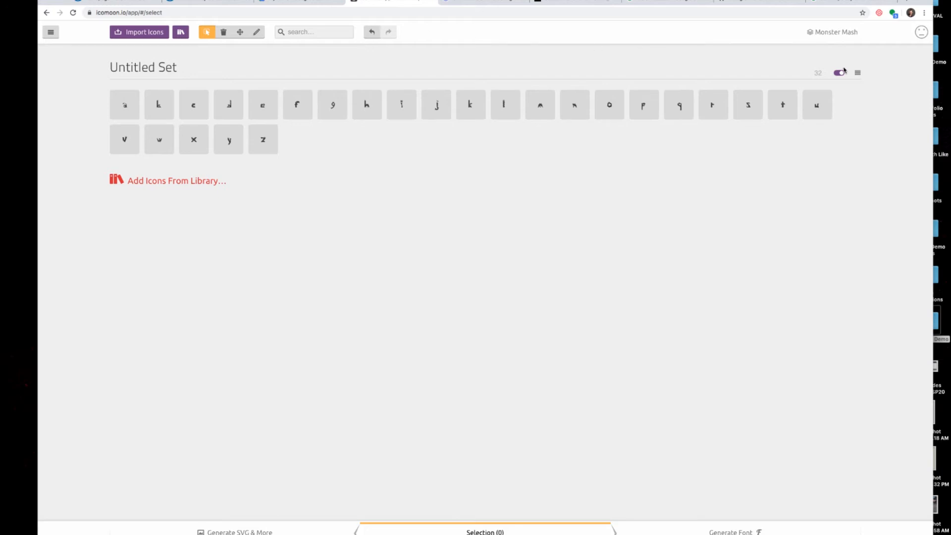
left_click(857, 73)
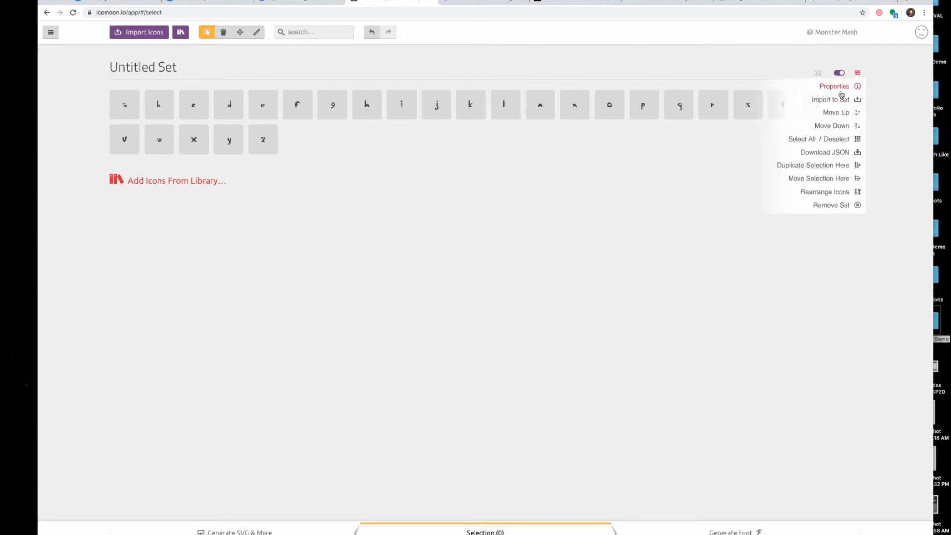
left_click(840, 88)
left_click(472, 168)
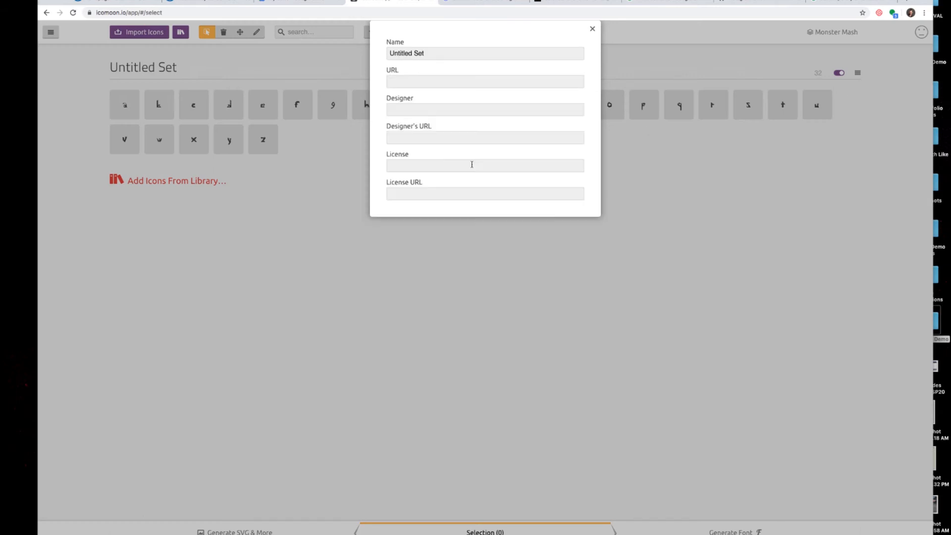
left_click_drag(433, 52, 368, 47)
left_click(368, 48)
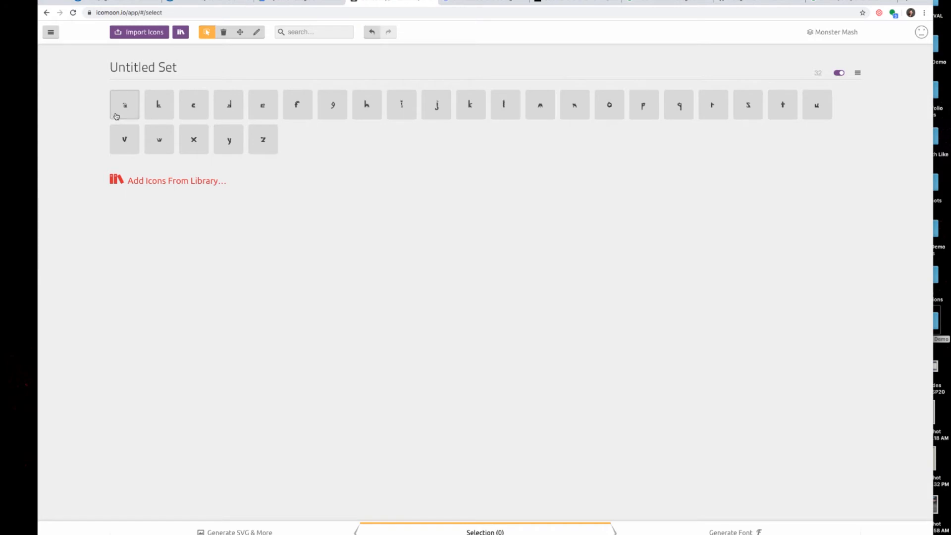
Step: Select all the imported letter icons from a-01 to z-01 in the Untitled Set
left_click(116, 116)
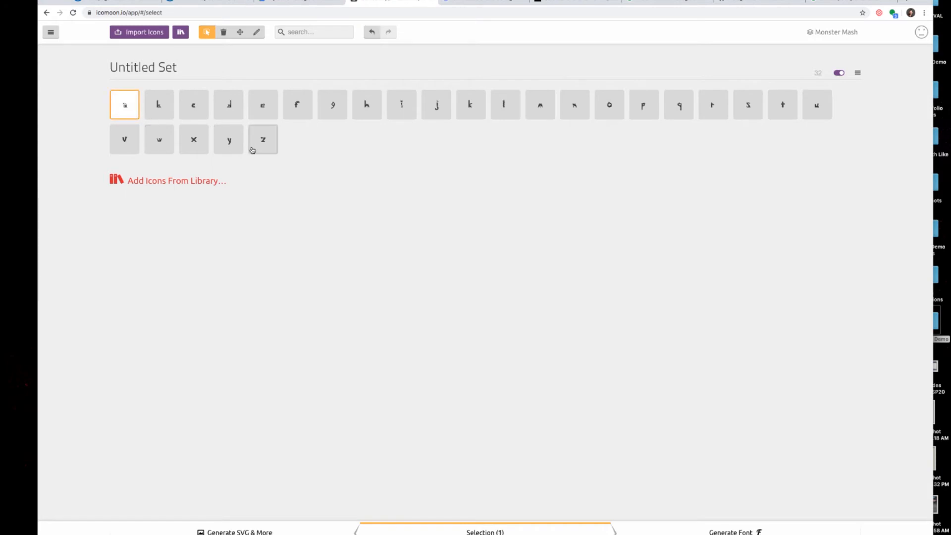
mouse_move(261, 150)
left_mouse_down()
mouse_move(340, 106)
mouse_move(301, 112)
mouse_move(806, 111)
mouse_move(797, 112)
left_mouse_up()
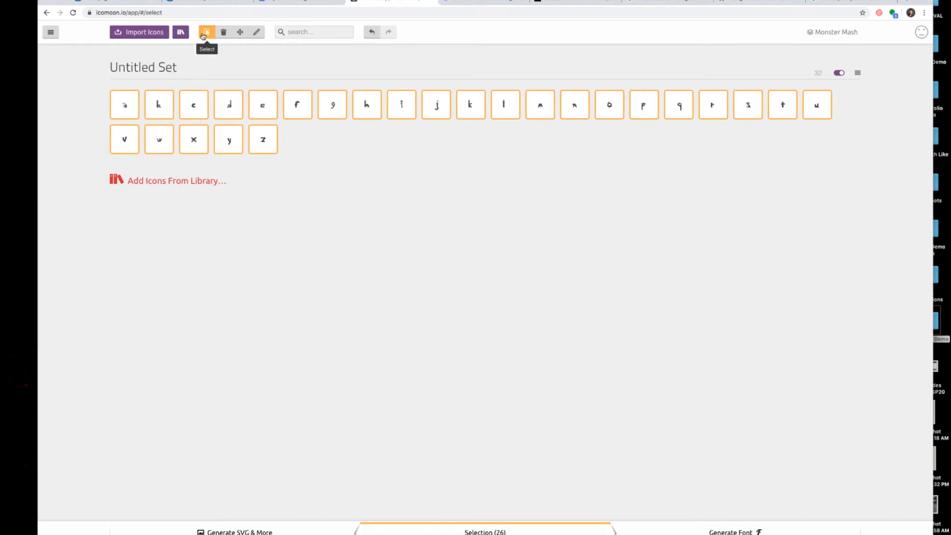
Step: Open the a-01 icon with the Edit tool to inspect its shape and name, close it, and return to the Select tool
left_click(256, 33)
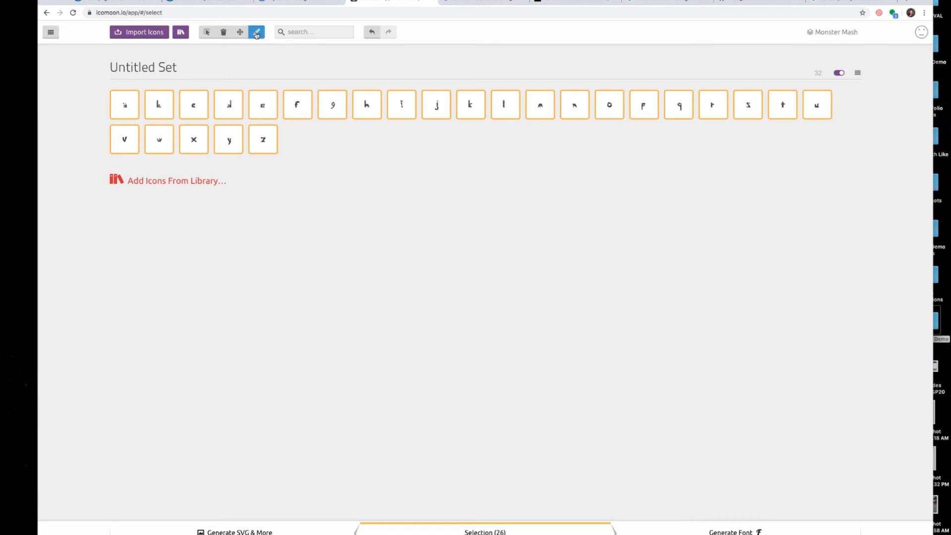
left_click(118, 107)
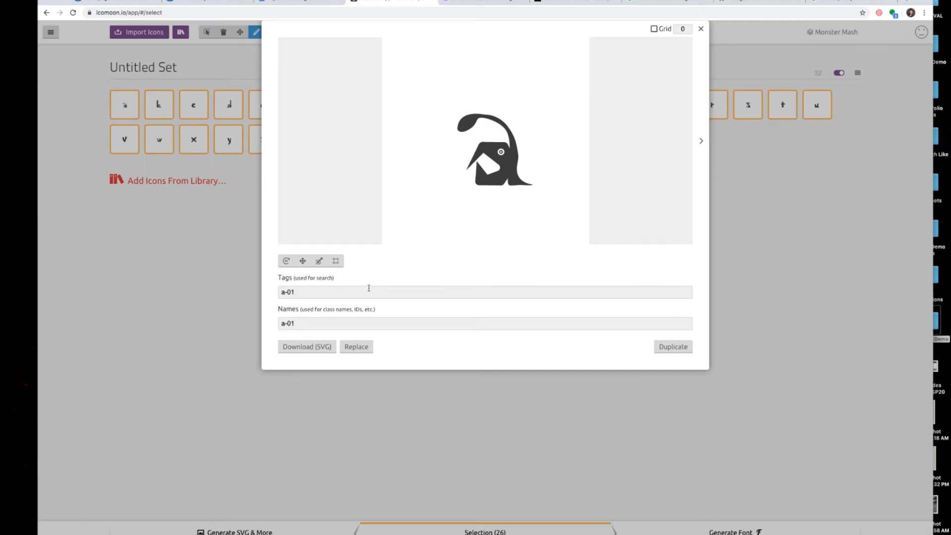
left_click(701, 30)
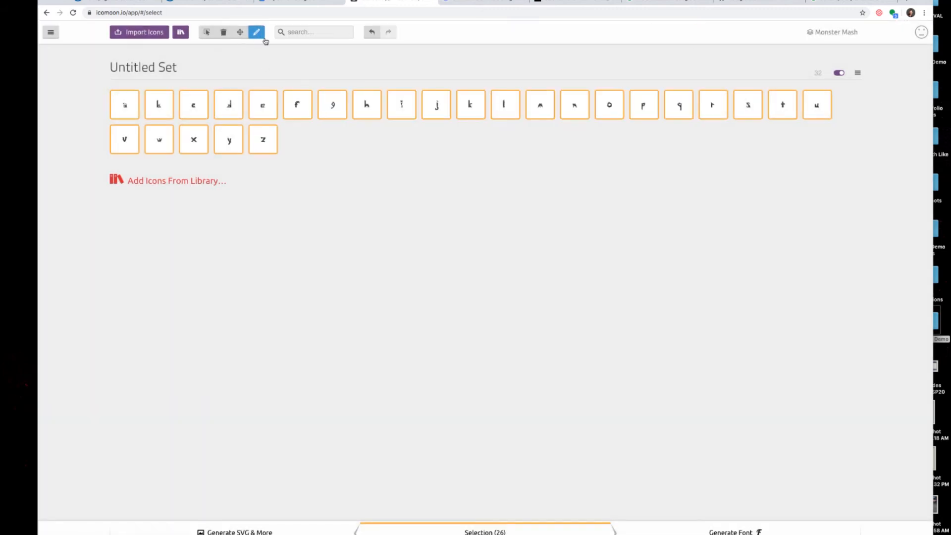
left_click(208, 34)
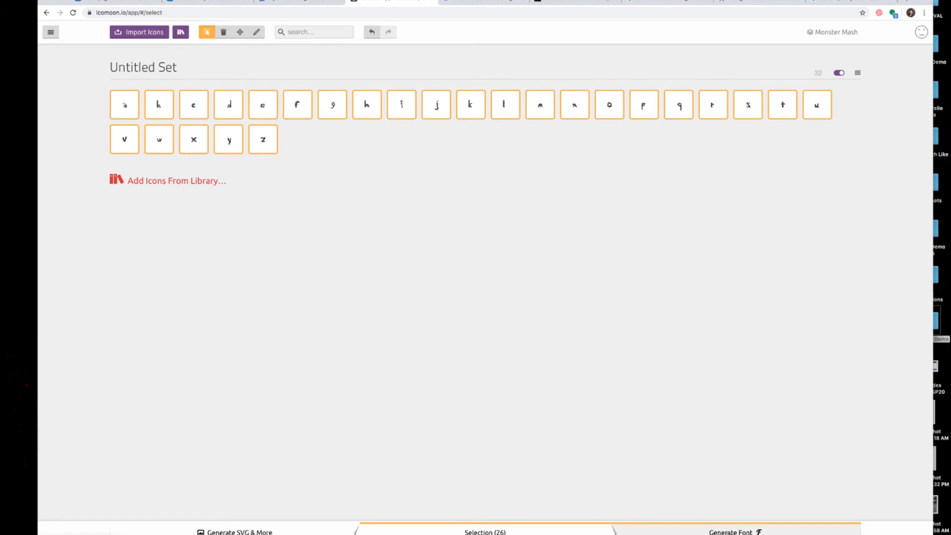
Step: Generate a font from the selected letter icons and bring up its glyph list
left_click(735, 531)
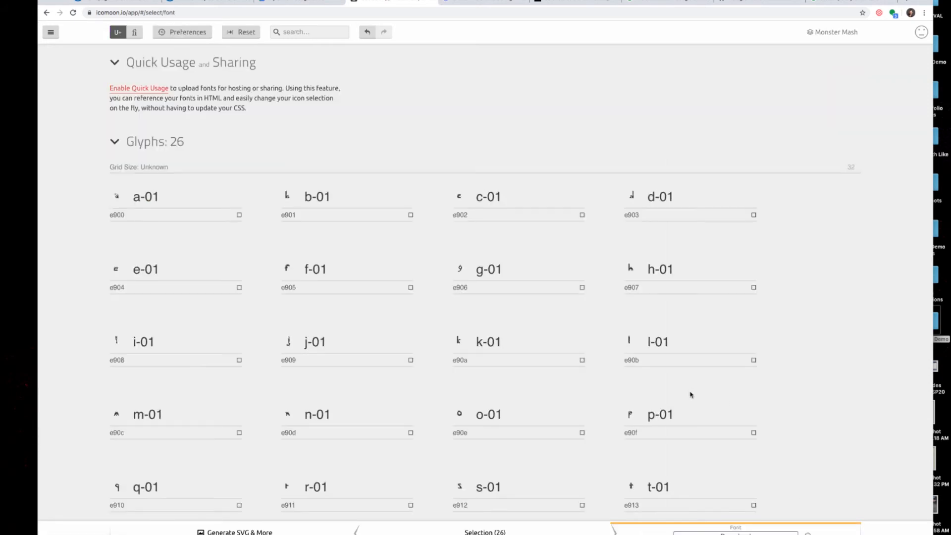
scroll(165, 244, "down", 1)
mouse_move(170, 223)
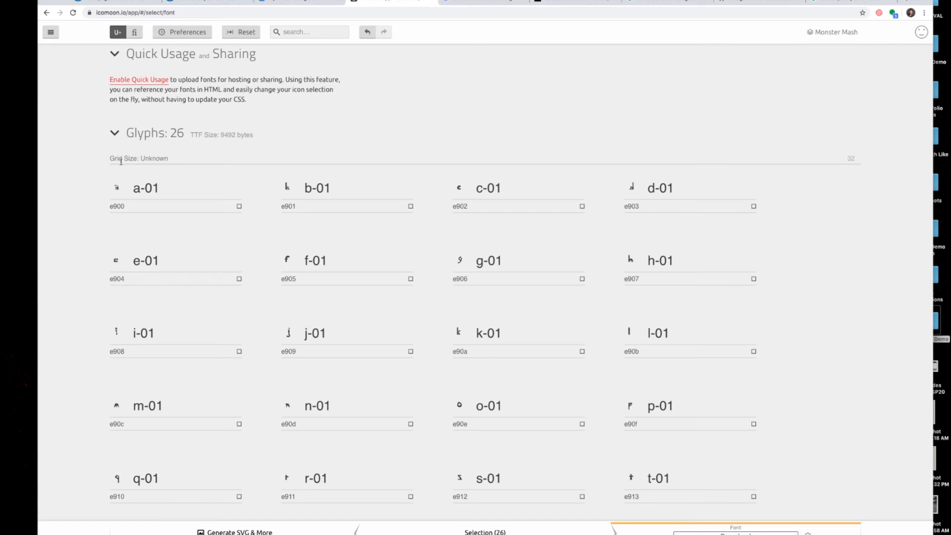
left_click(142, 180)
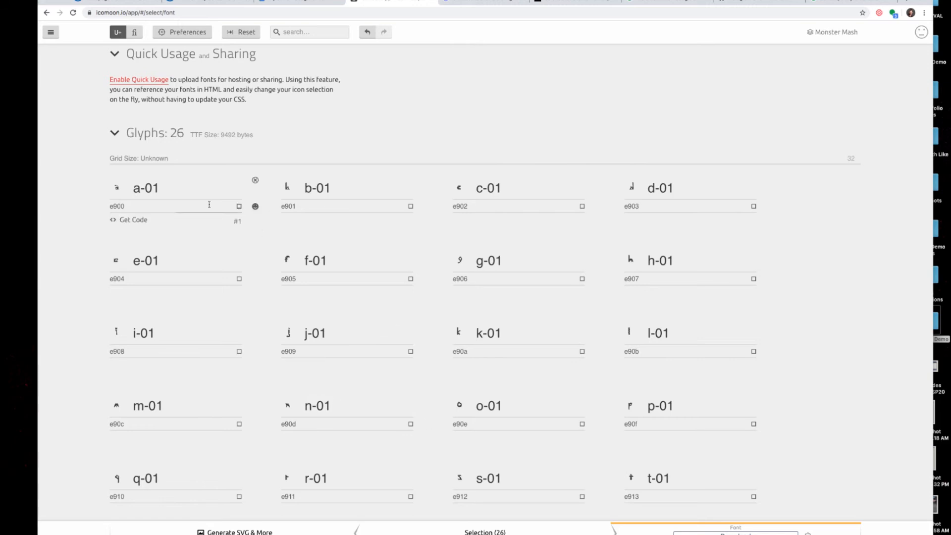
Step: Assign the characters a, b, c and d to the glyphs a-01, b-01, c-01 and d-01
left_click(236, 206)
type("a")
left_click(360, 211)
type("b")
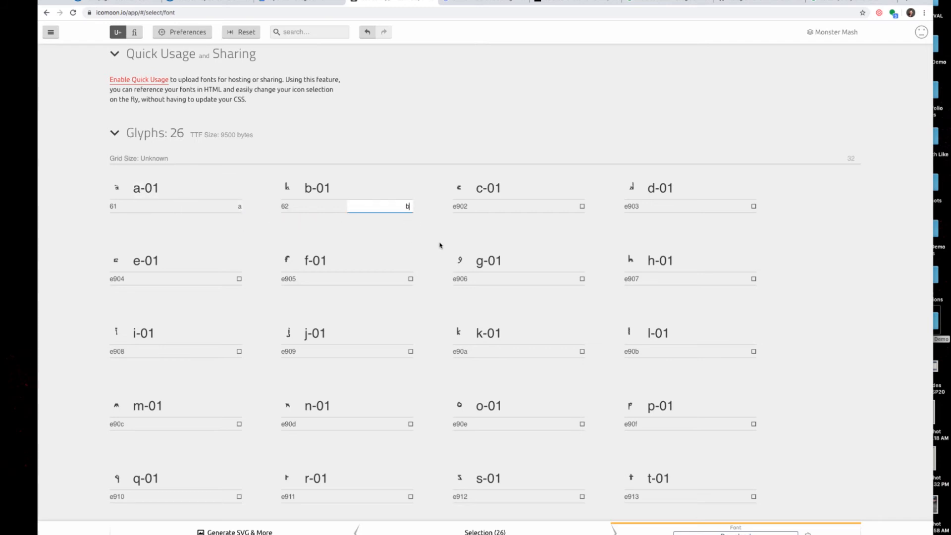
left_click(563, 209)
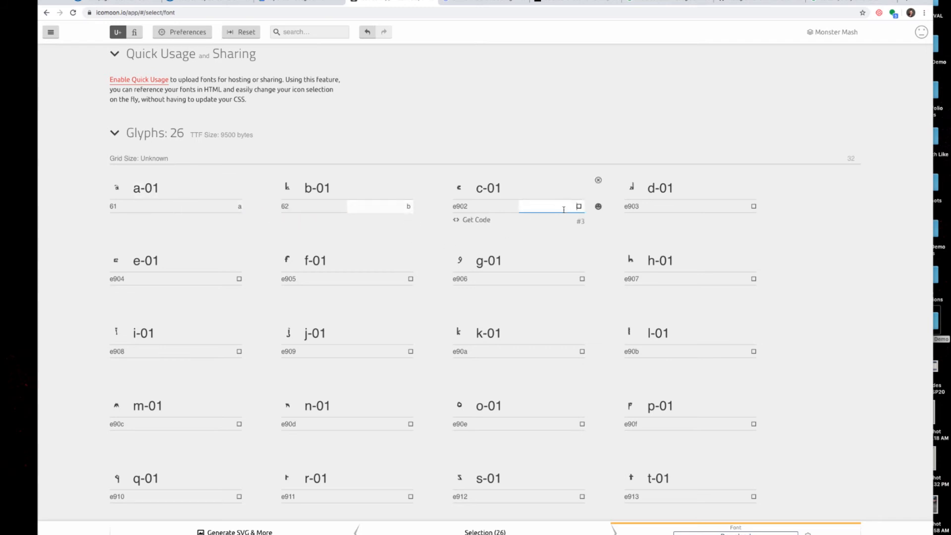
type("c")
left_click(752, 207)
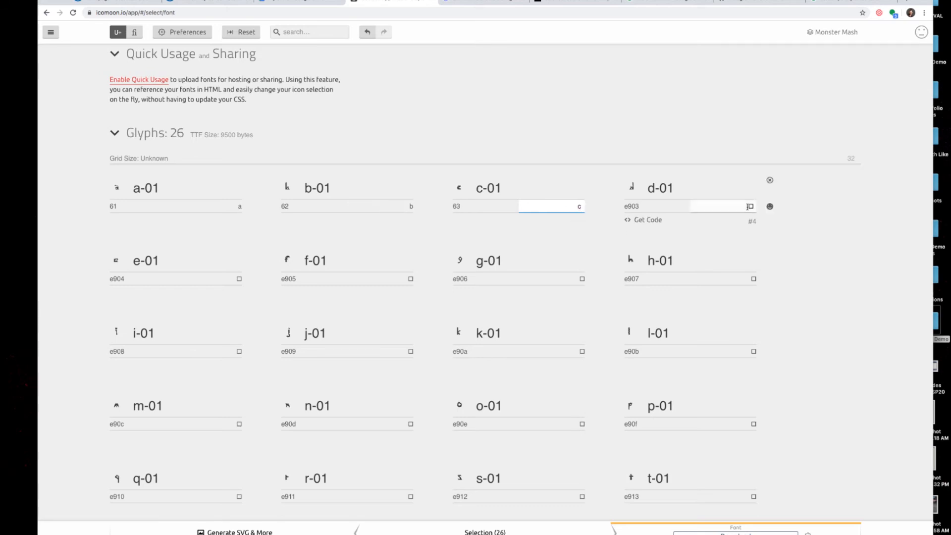
type("d")
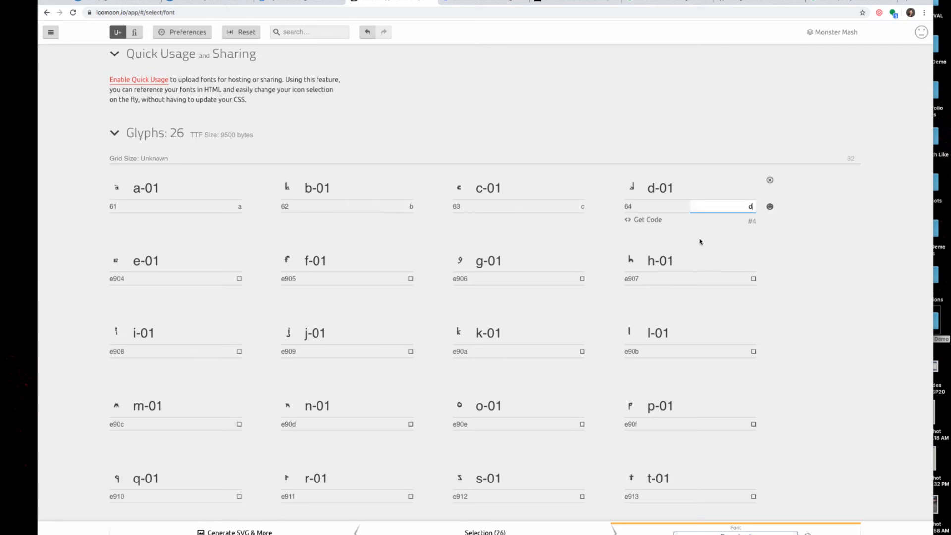
Step: Assign the characters e, f, g and h to the glyphs e-01, f-01, g-01 and h-01
left_click(237, 280)
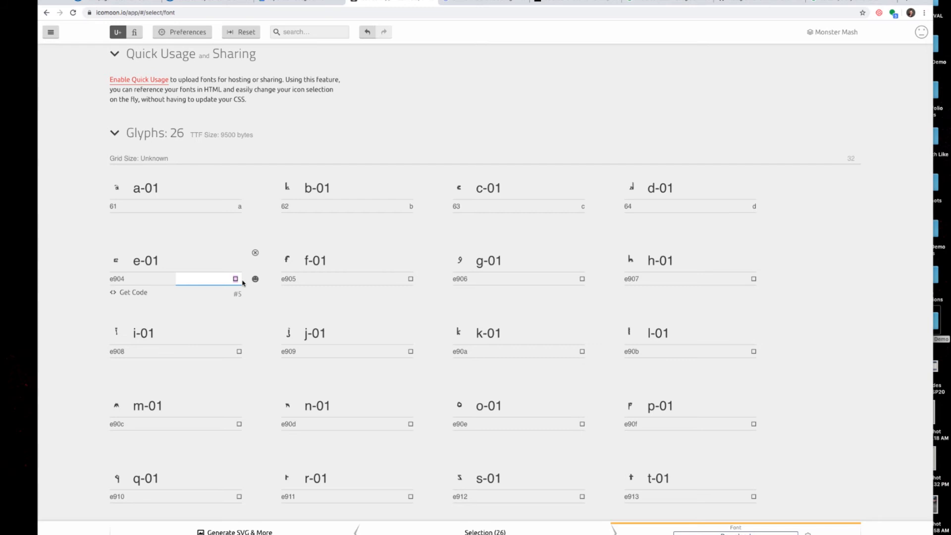
type("e")
left_click(402, 280)
type("f")
left_click(578, 279)
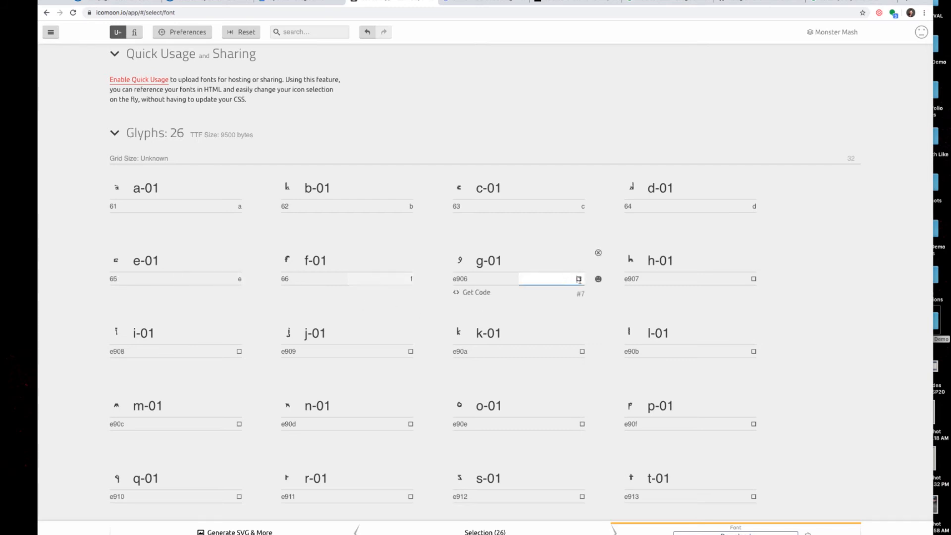
type("g")
left_click(751, 279)
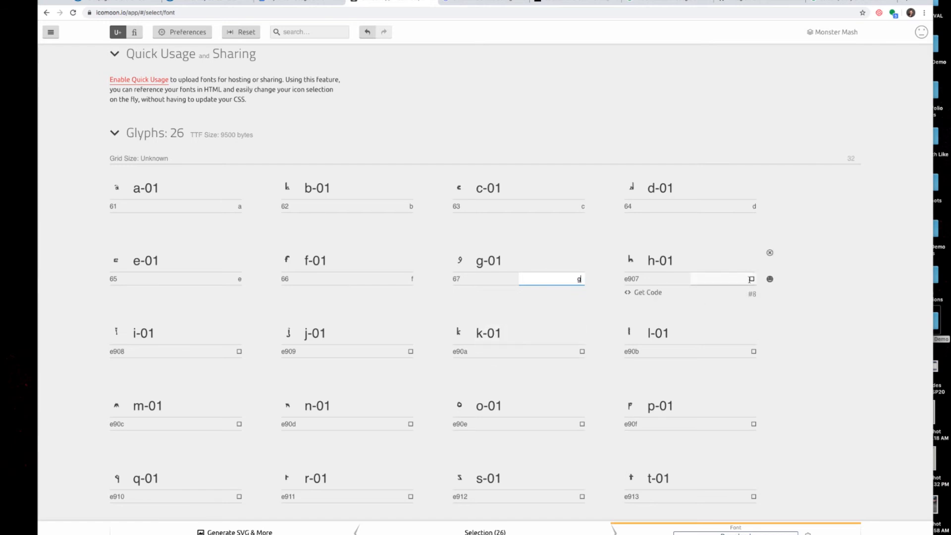
left_click(751, 279)
type("h")
Step: Assign the characters i, j, k and l to the glyphs i-01, j-01, k-01 and l-01
scroll(598, 336, "down", 1)
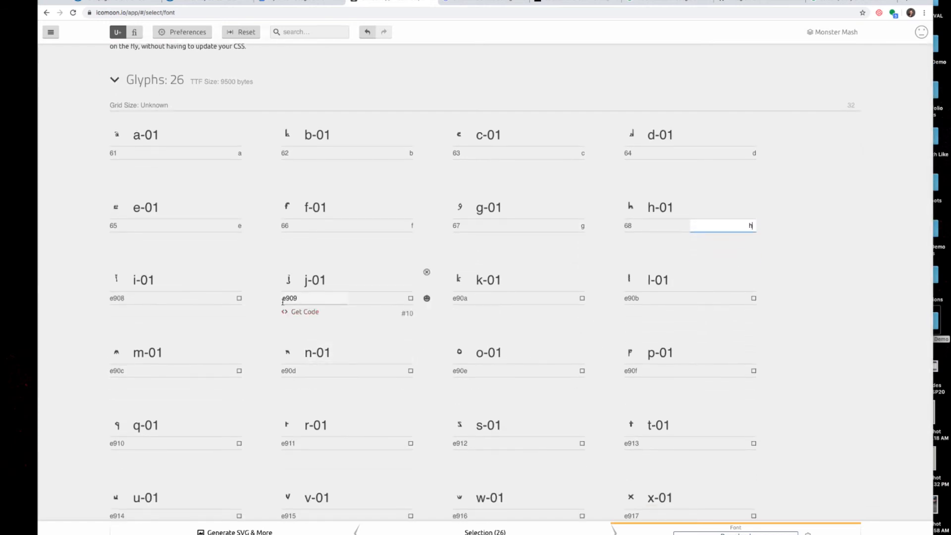
left_click(236, 297)
type("i")
key("Tab")
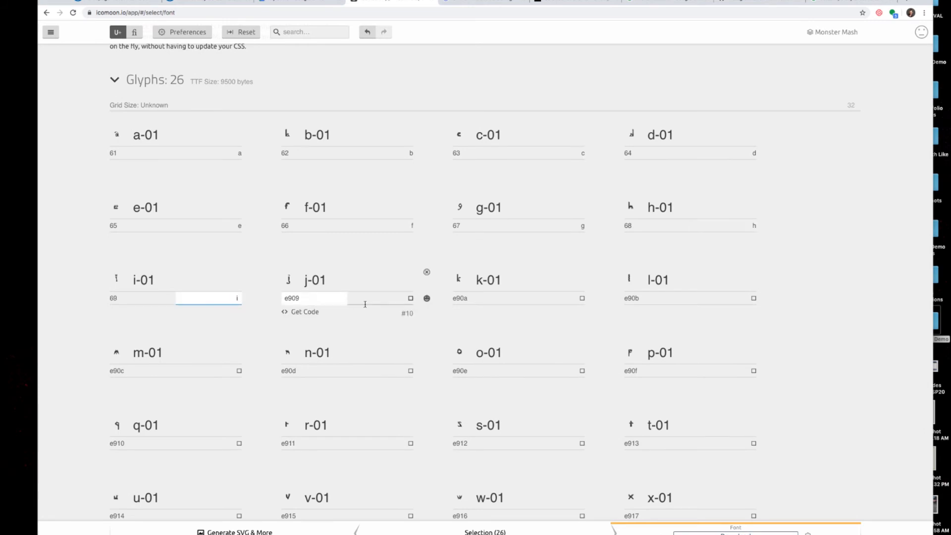
left_click(396, 300)
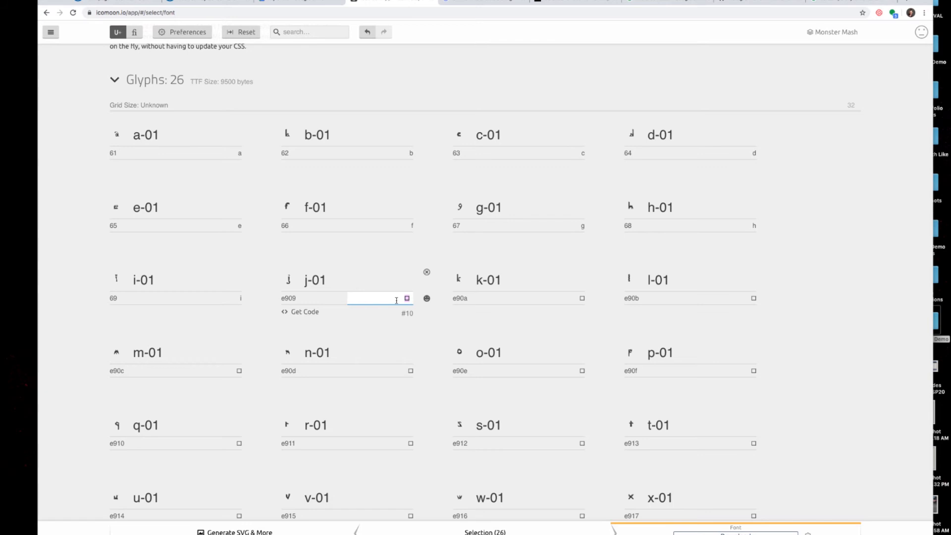
type("j")
left_click(569, 301)
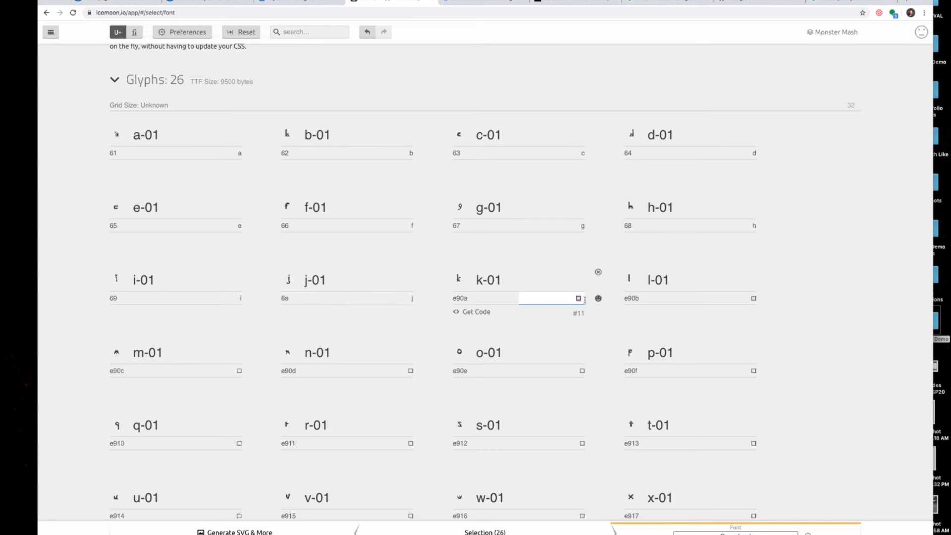
type("k")
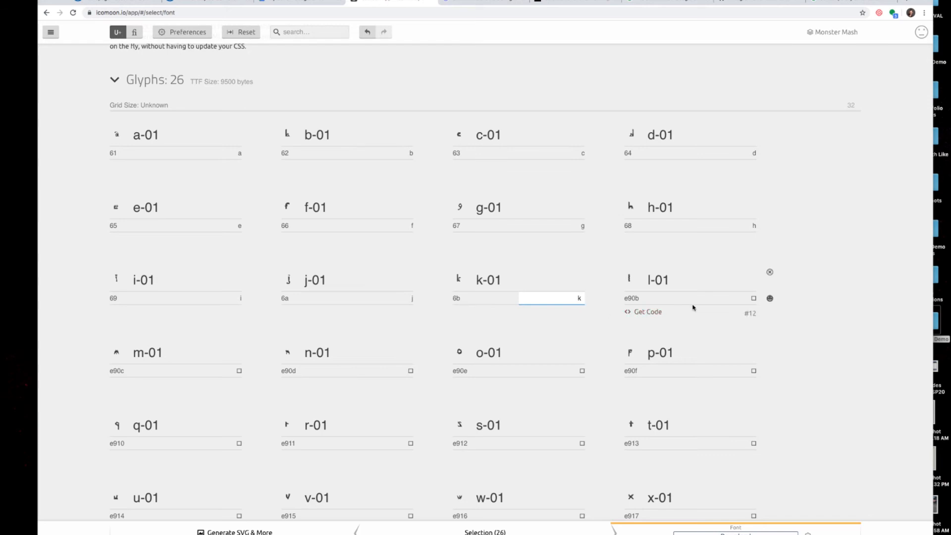
left_click(750, 298)
type("l")
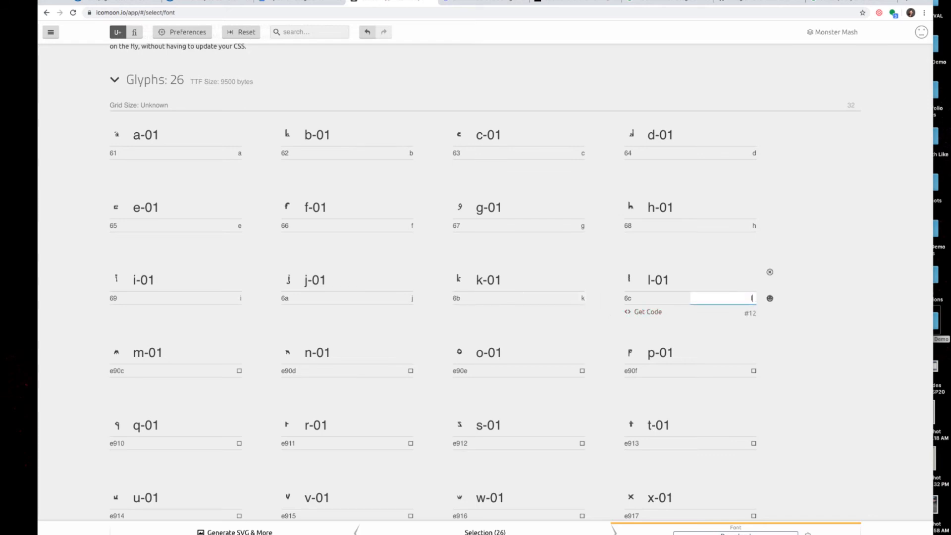
Step: Assign the characters m, n, o and p to the glyphs m-01, n-01, o-01 and p-01
scroll(396, 329, "down", 2)
left_click(237, 332)
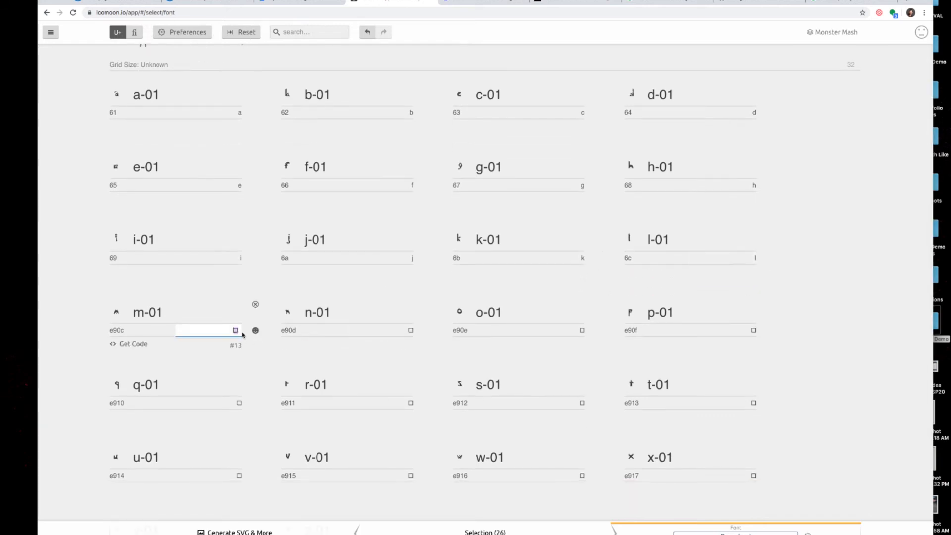
type("m")
left_click(413, 333)
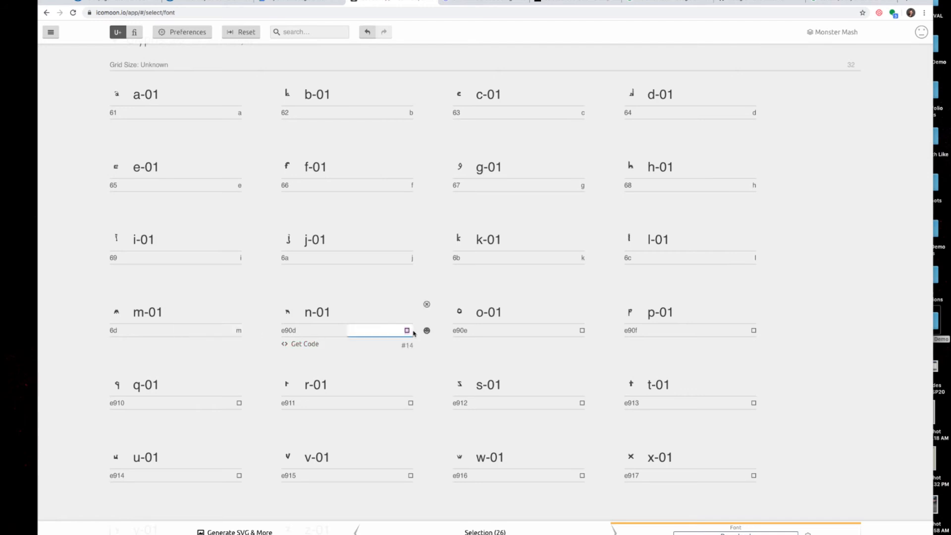
type("n")
left_click(589, 333)
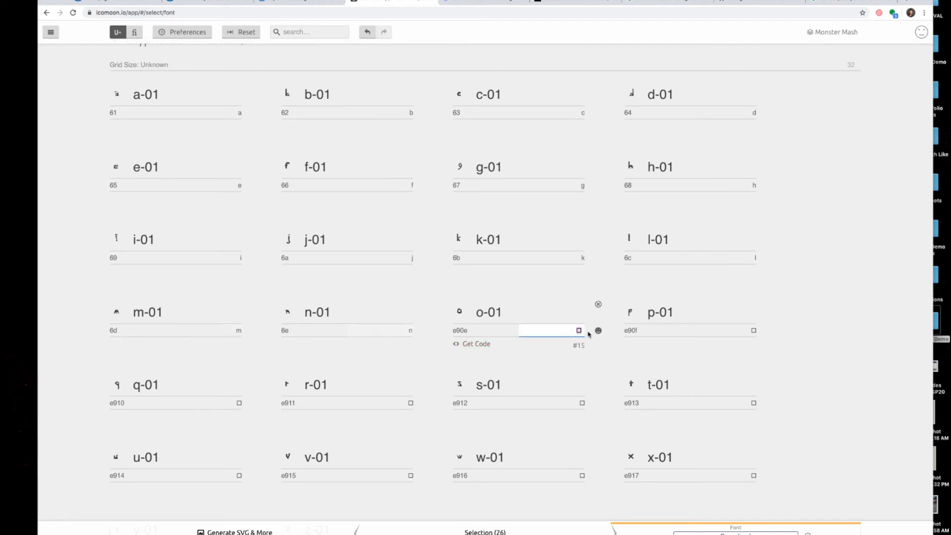
type("o")
left_click(749, 332)
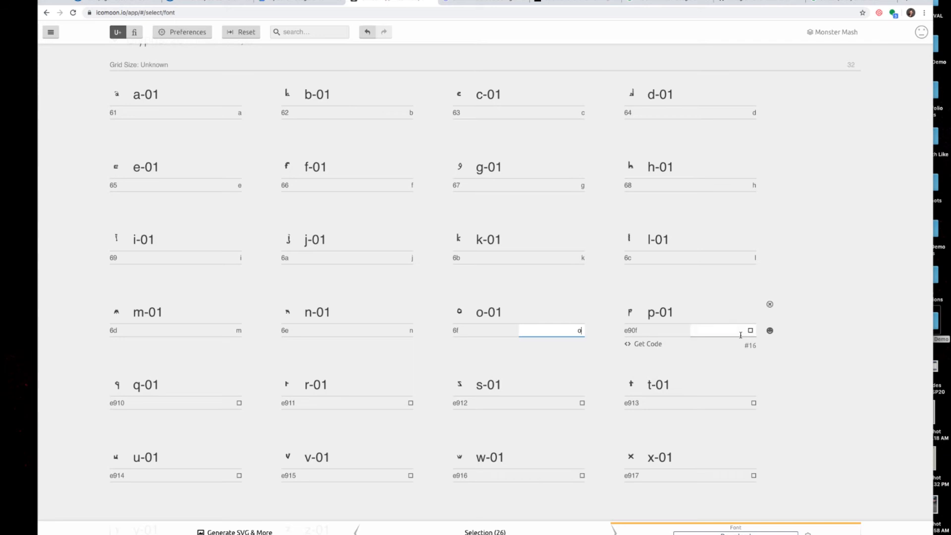
type("p")
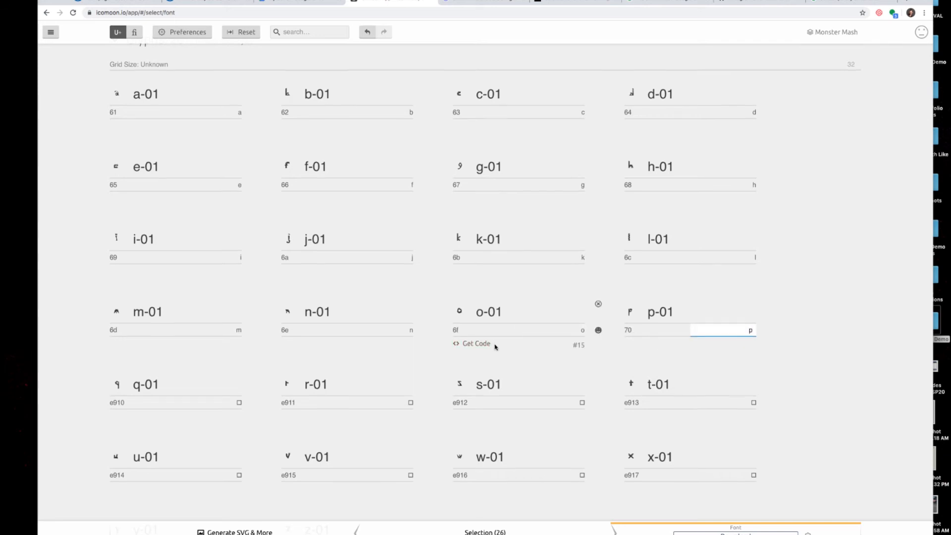
Step: Assign the characters q, r, s and t to the glyphs q-01, r-01, s-01 and t-01
scroll(497, 344, "down", 3)
left_click(194, 329)
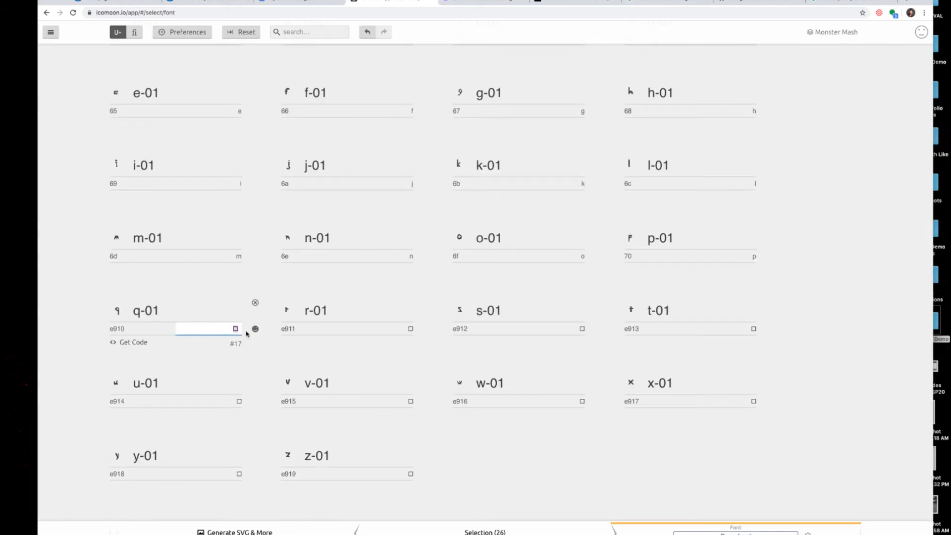
type("q")
left_click(397, 330)
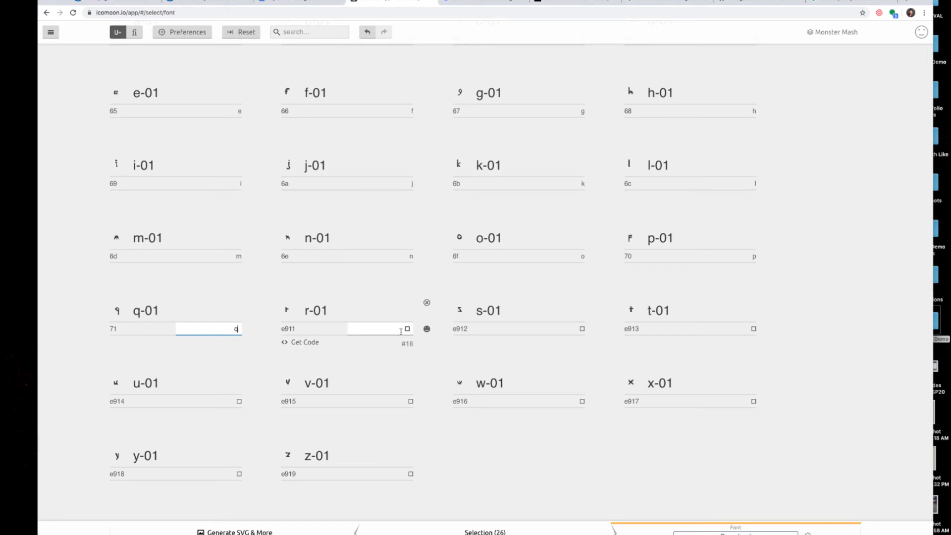
type("r")
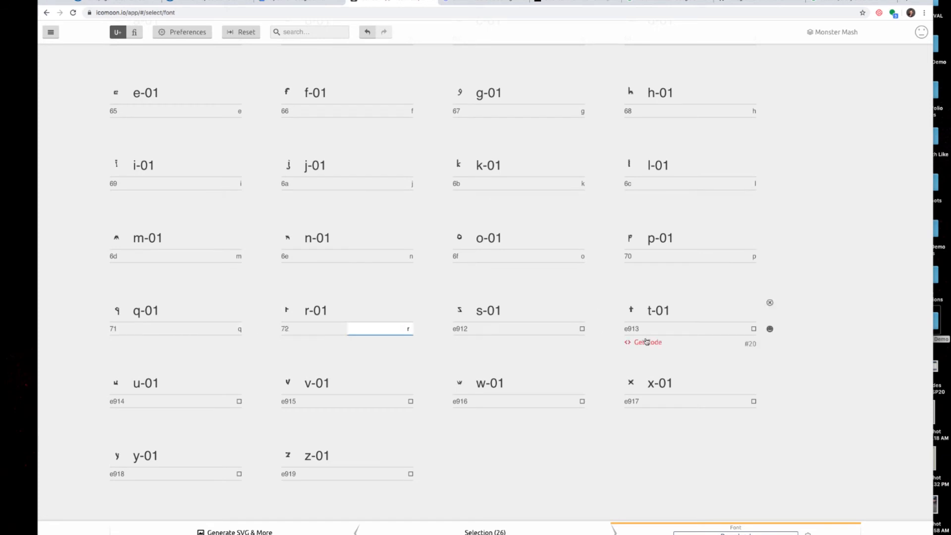
left_click(577, 330)
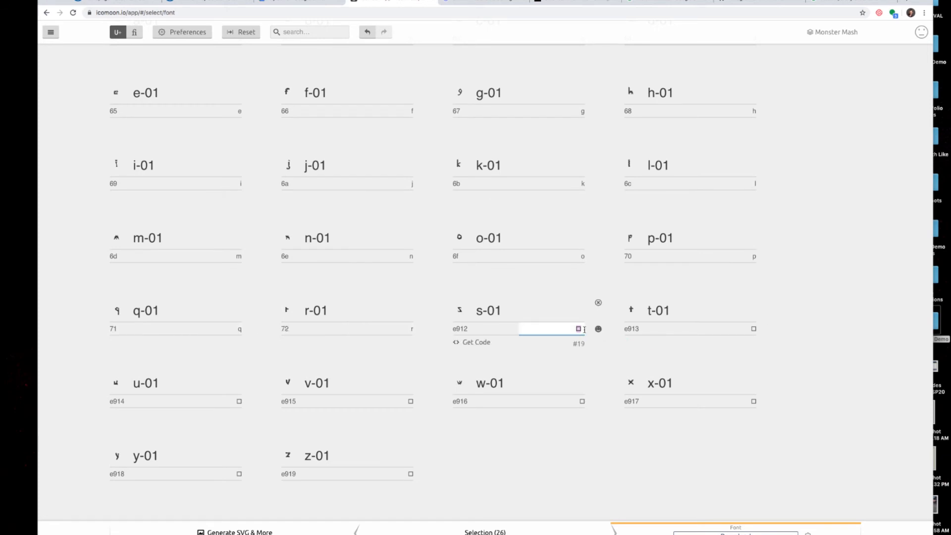
type("s")
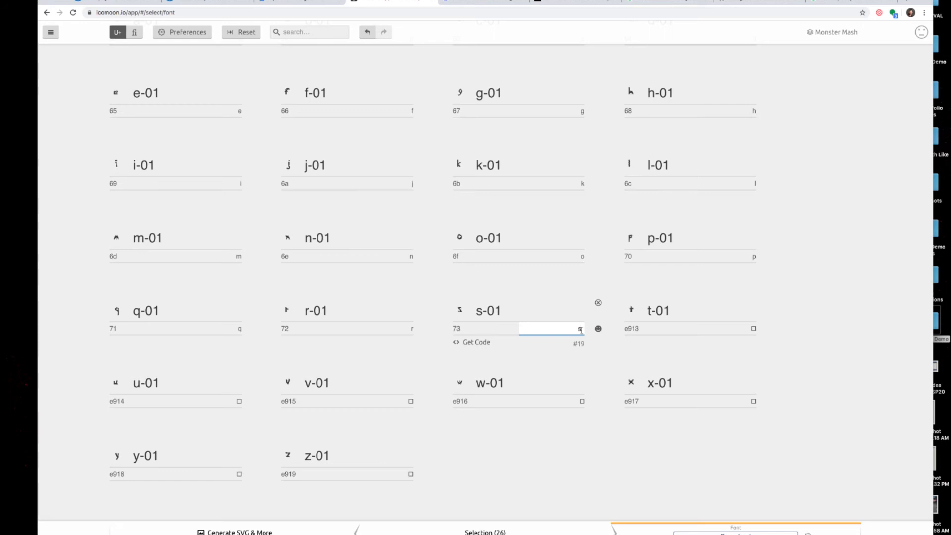
left_click(757, 330)
type("t")
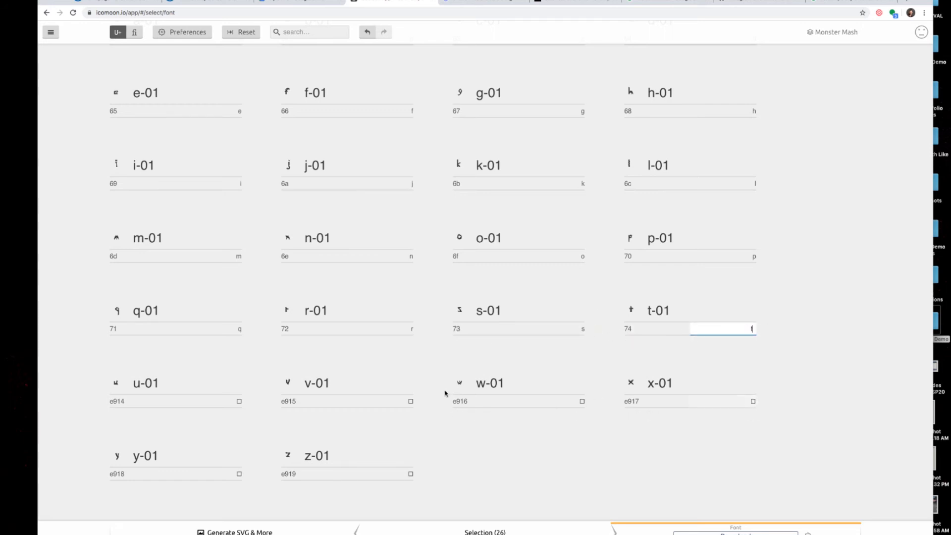
Step: Assign the characters u, v, w and x to the glyphs u-01, v-01, w-01 and x-01
left_click(236, 401)
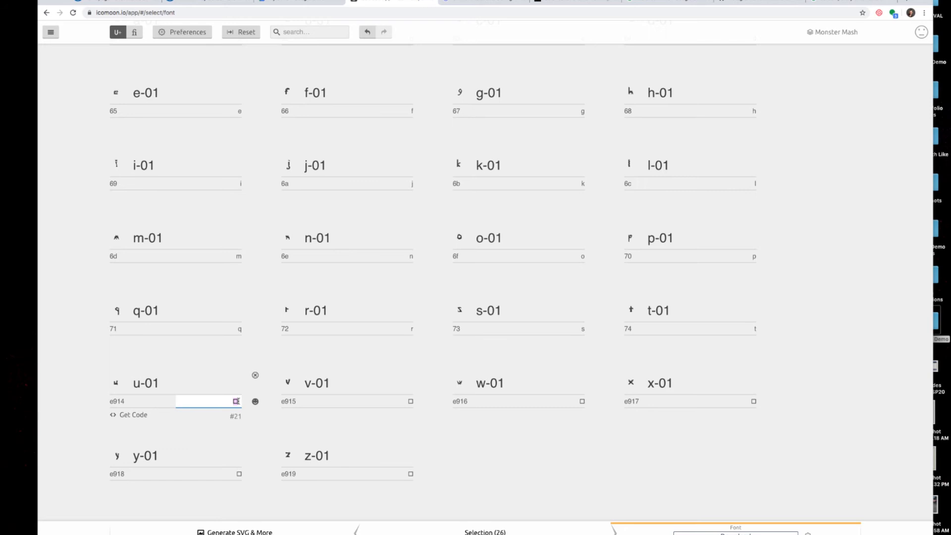
type("u")
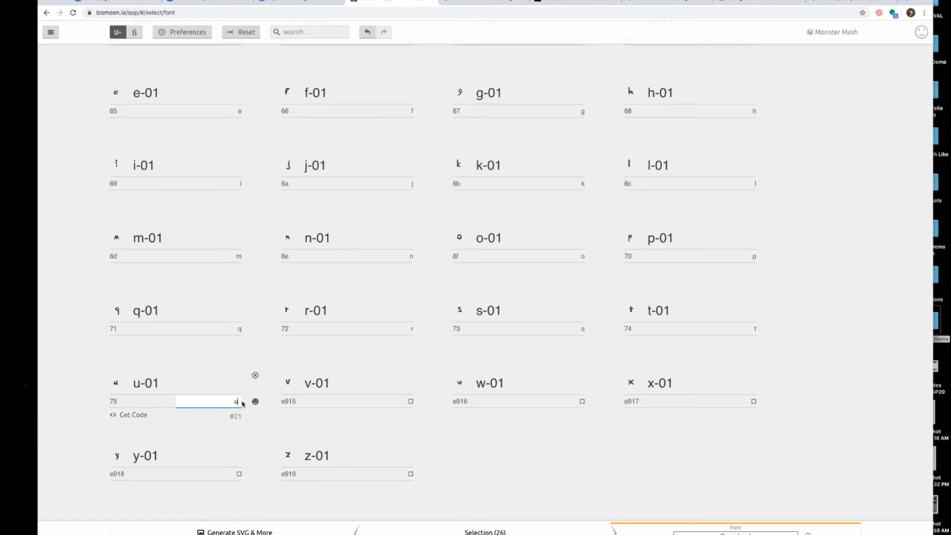
left_click(408, 401)
type("v")
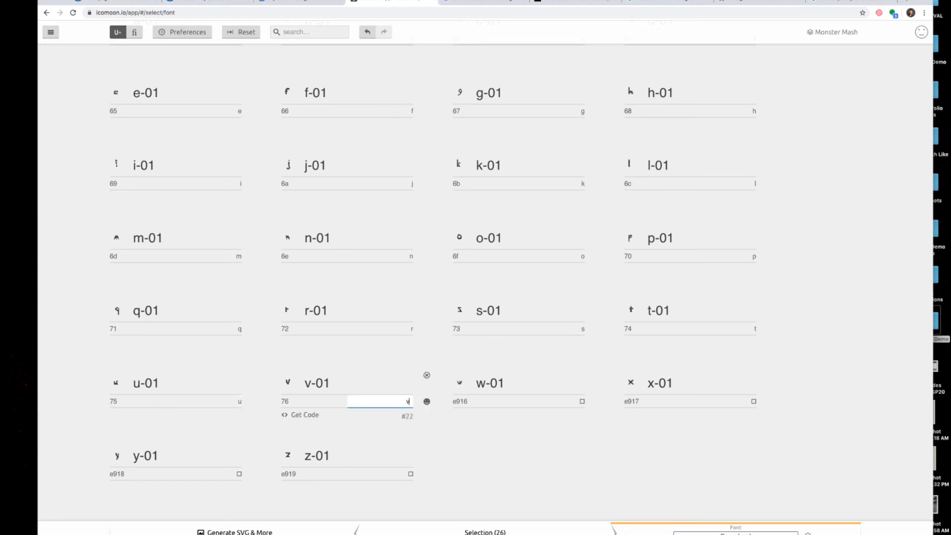
left_click(562, 401)
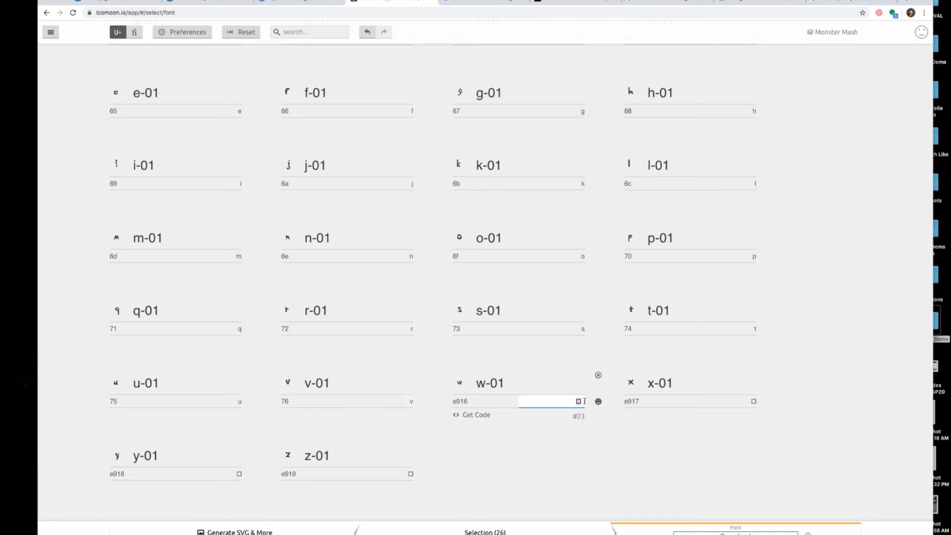
type("w")
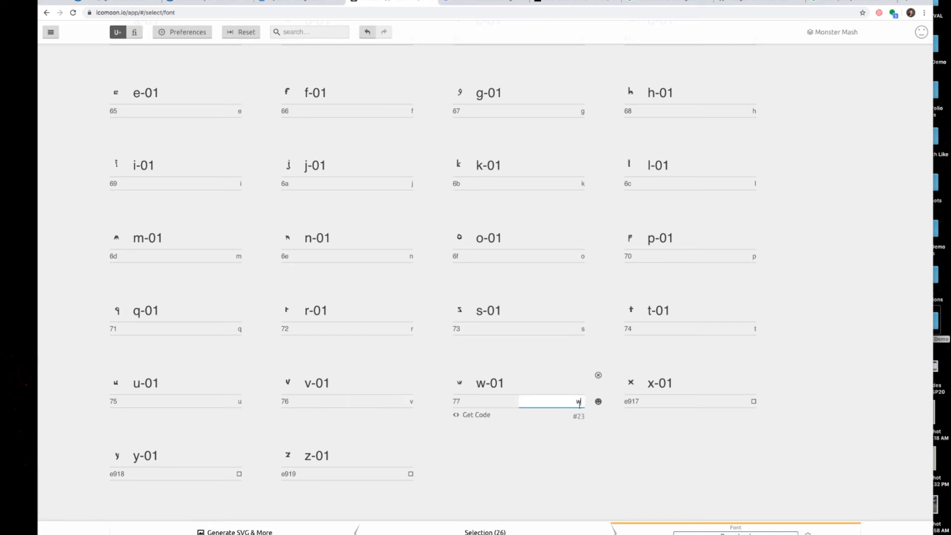
left_click(746, 401)
type("x")
Step: Assign the characters y and z to the glyphs y-01 and z-01
left_click(213, 479)
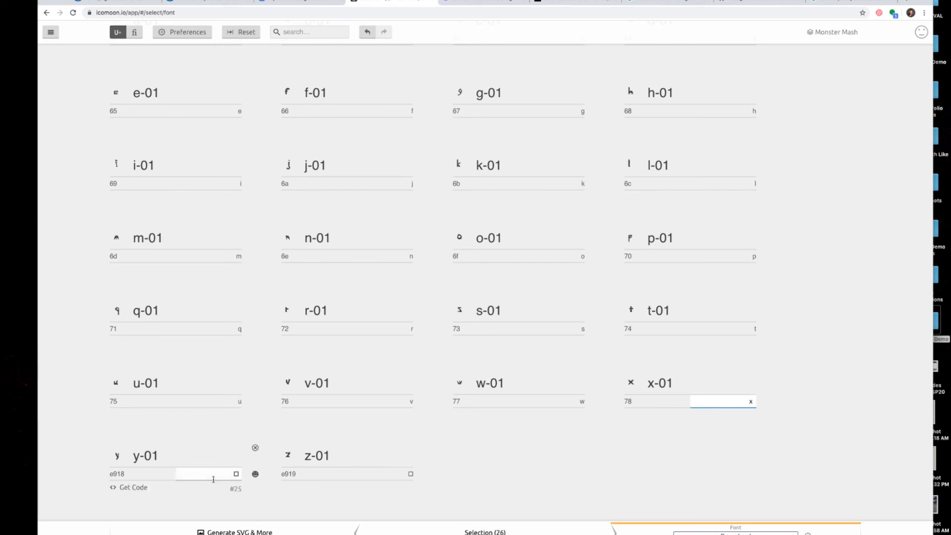
type("y")
left_click(391, 478)
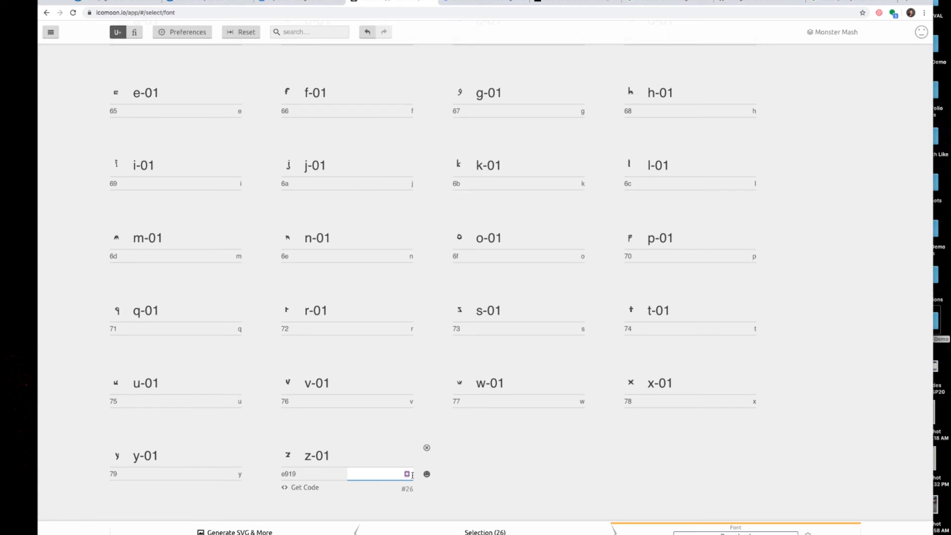
type("z")
left_click(494, 476)
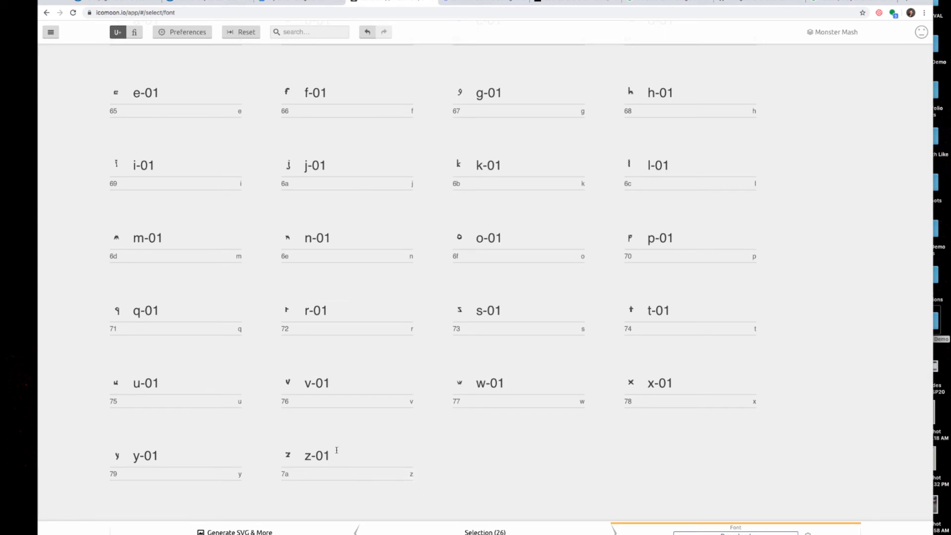
left_click(375, 385)
left_click(404, 431)
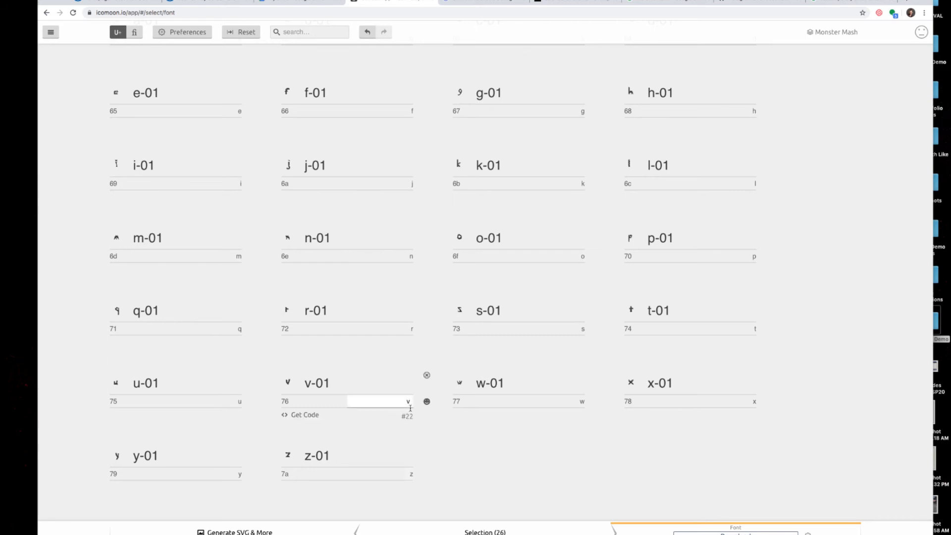
Step: Download the finished font, reveal icomoon.zip in the Downloads folder and extract it
scroll(436, 412, "up", 1)
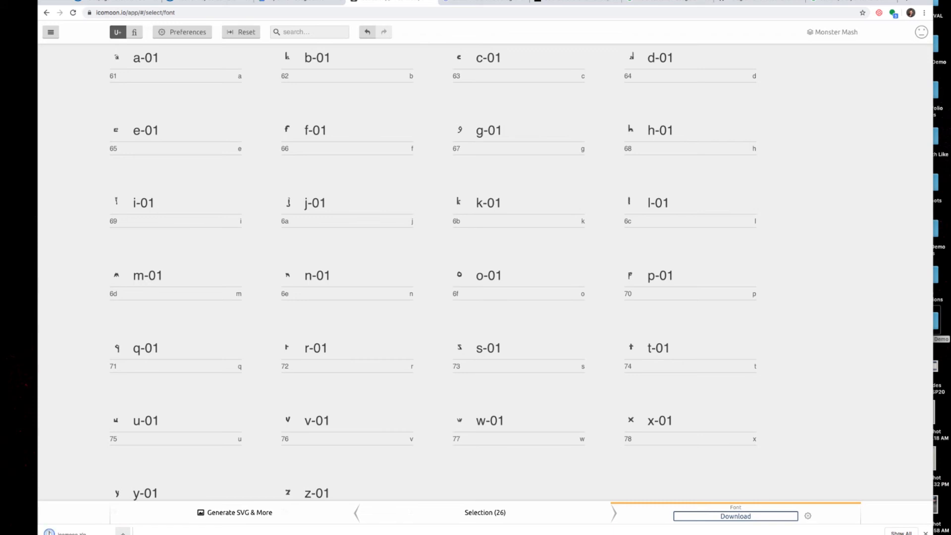
left_click(122, 532)
left_click(148, 534)
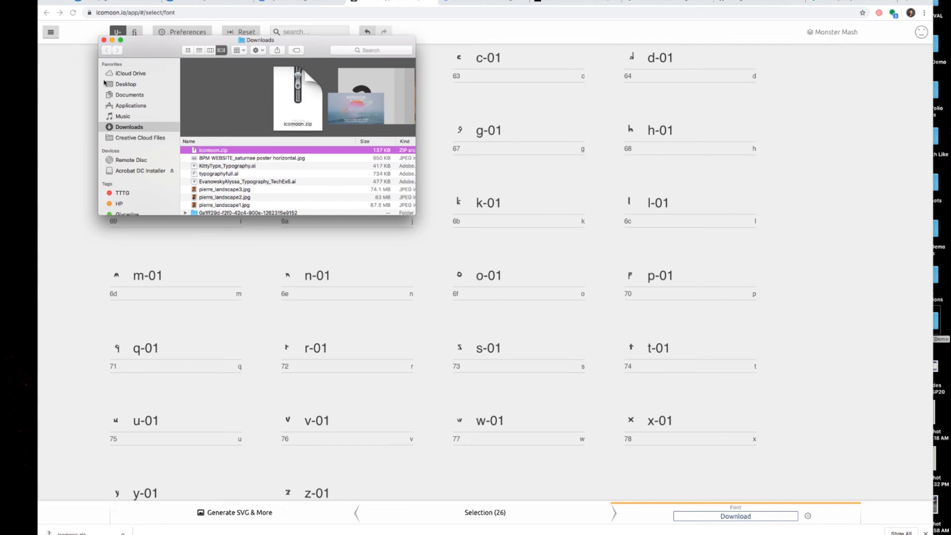
left_click(139, 228)
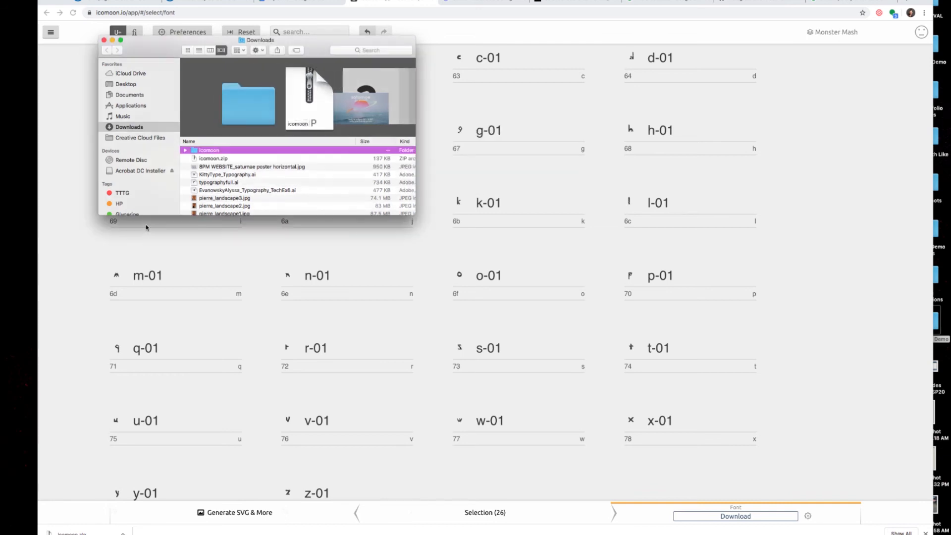
Step: Open icomoon.ttf from the fonts subfolder of the extracted icomoon folder
double_click(209, 150)
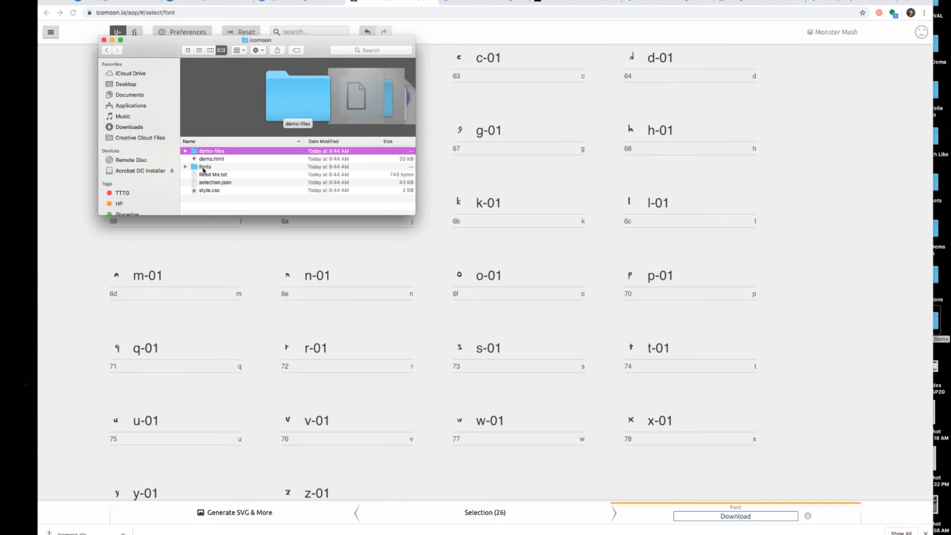
left_click(206, 168)
double_click(206, 168)
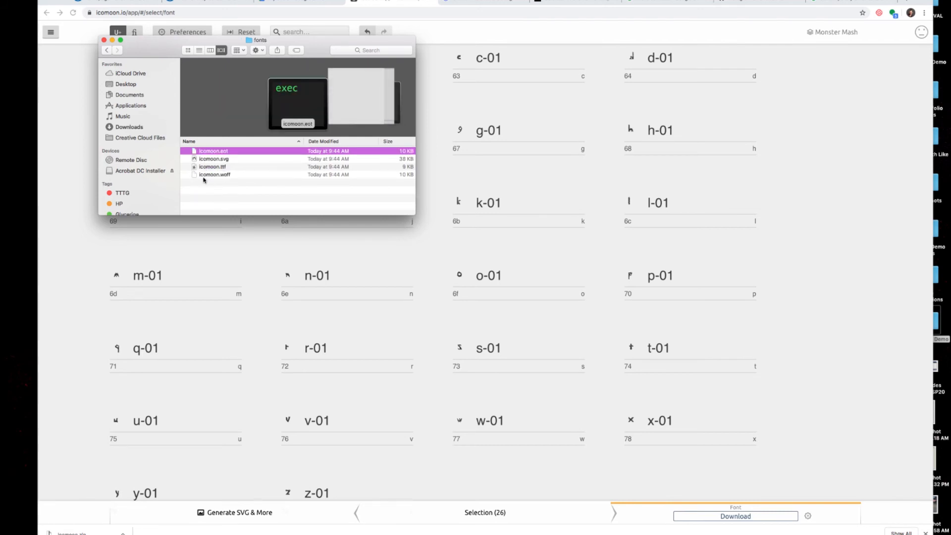
left_click(203, 158)
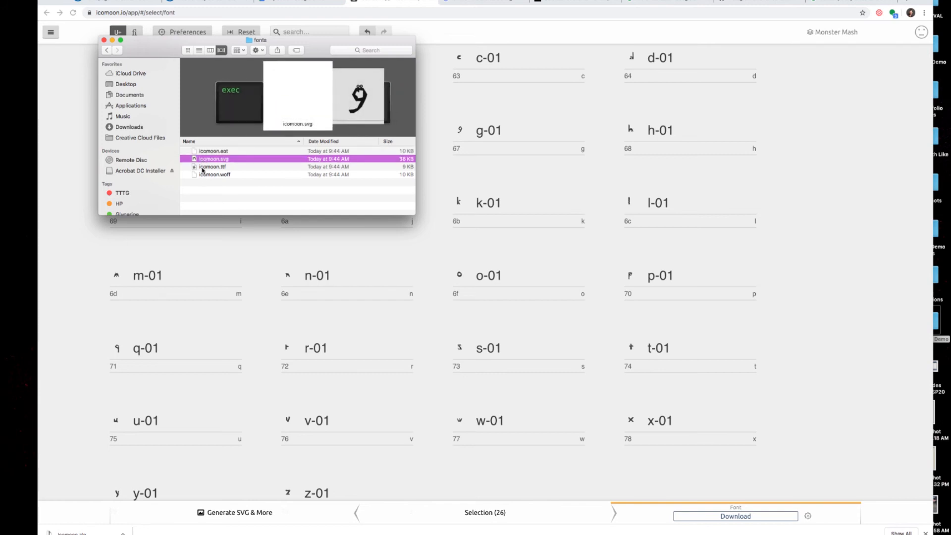
left_click(231, 168)
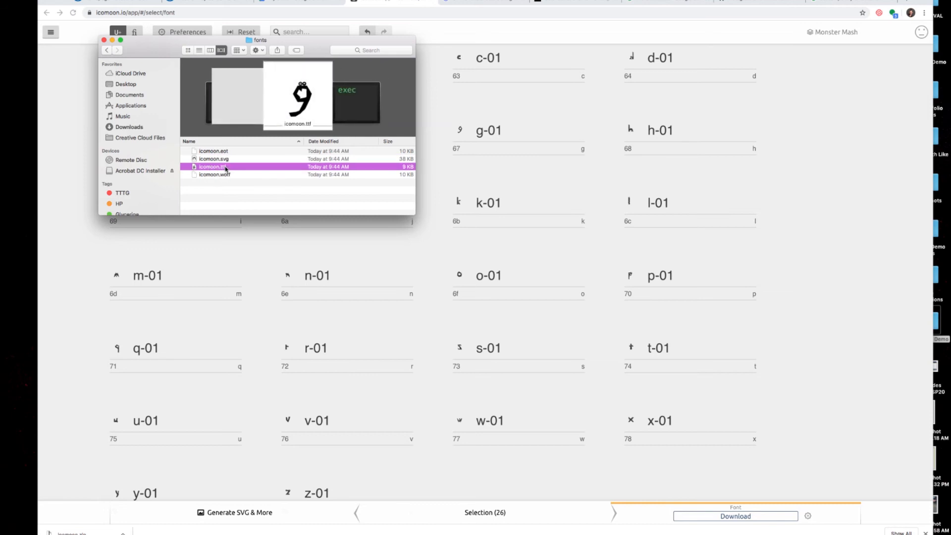
scroll(228, 169, "right", 1)
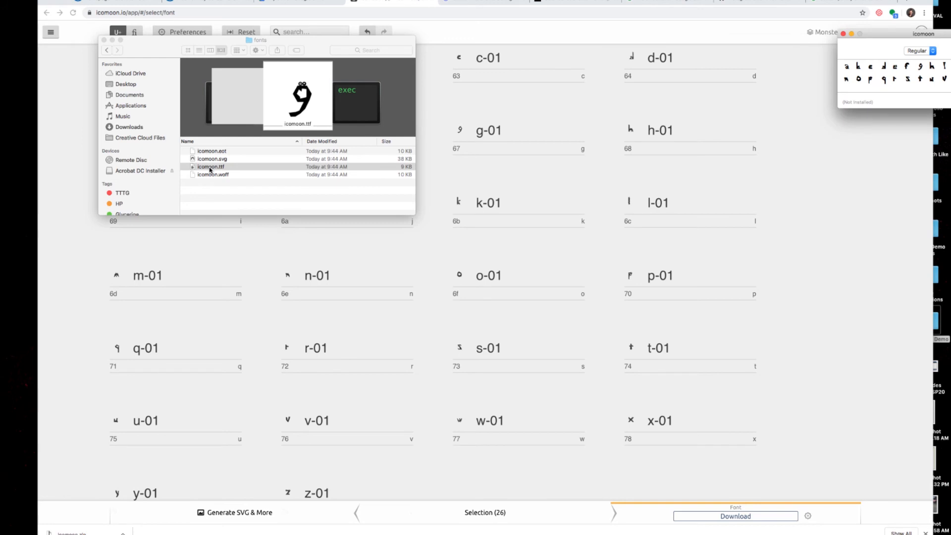
Step: Install the icomoon font from its preview window and look through the installed font list
left_click_drag(872, 36, 182, 108)
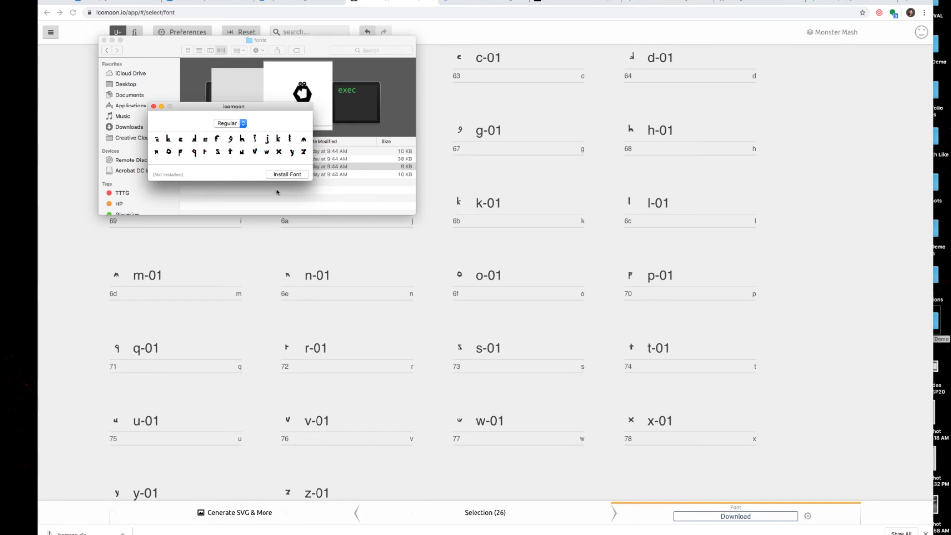
left_click(284, 176)
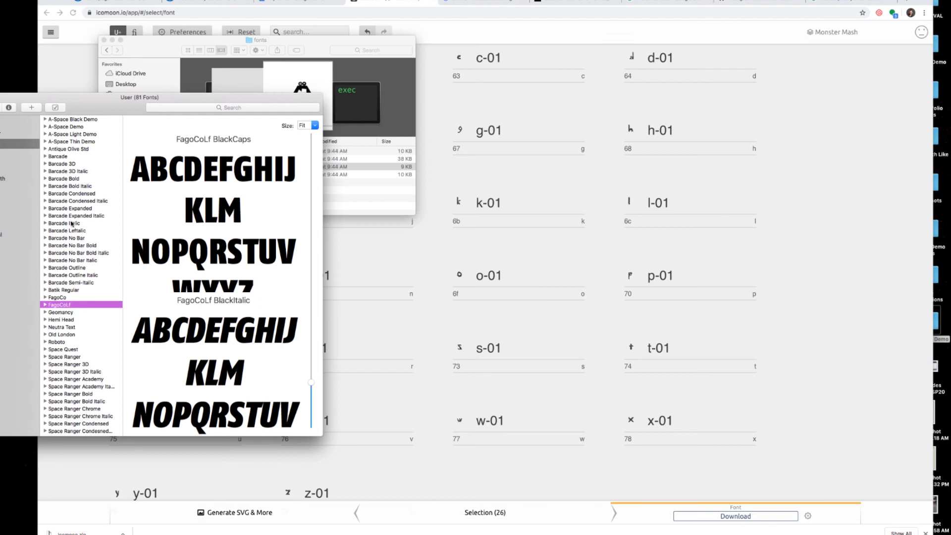
scroll(72, 224, "down", 2)
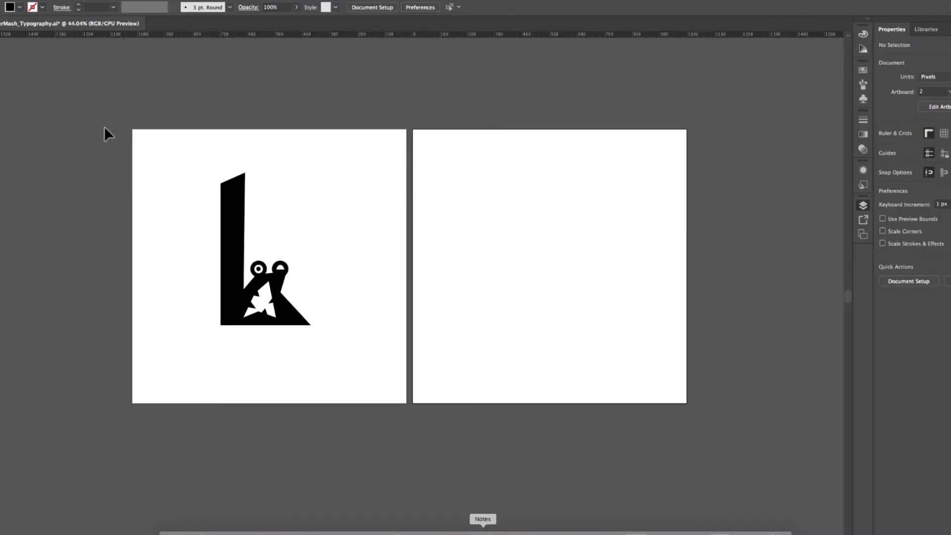
Step: Switch to Illustrator and create a new 1000 x 1000 px document in CMYK colour mode
key("F7")
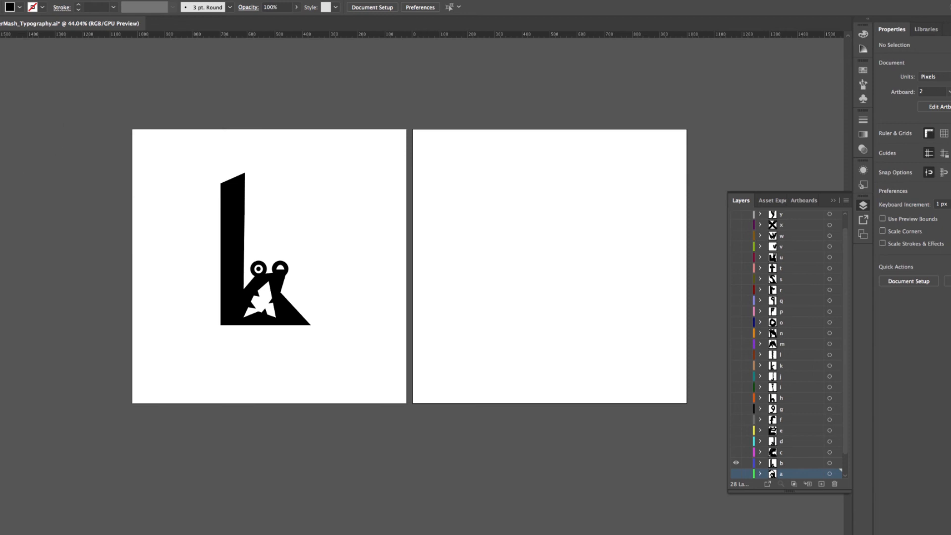
key("super+n")
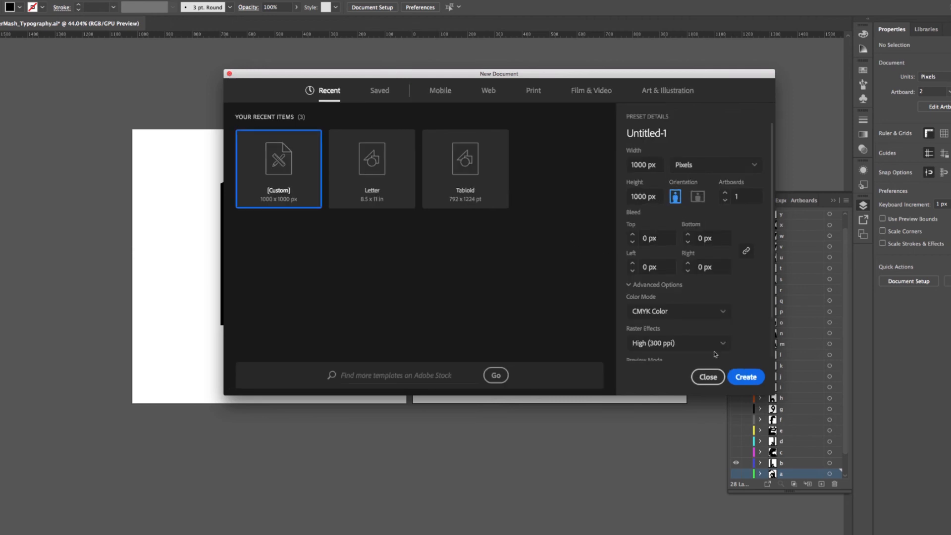
left_click(738, 377)
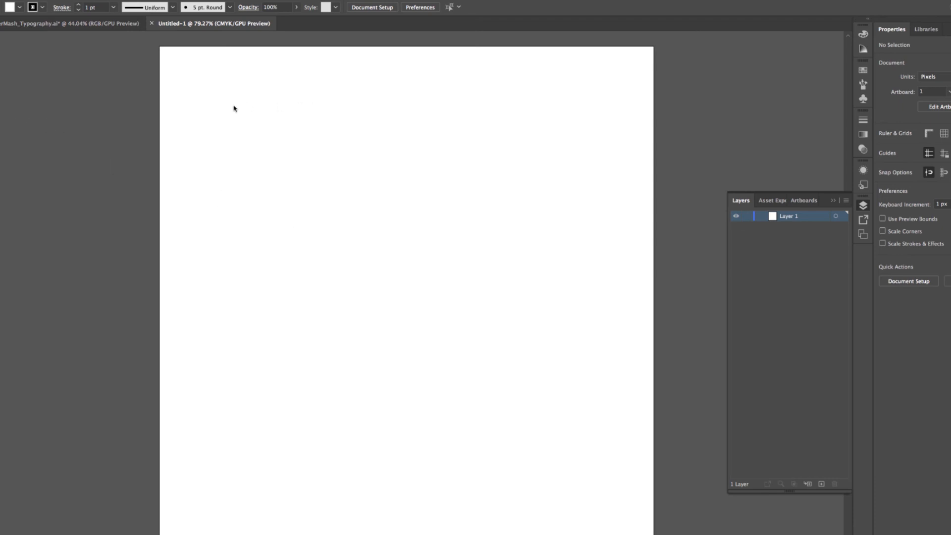
Step: Add the text "monster mash font" near the artboard's upper edge and set its size to 76 pt
key("t")
left_click(216, 106)
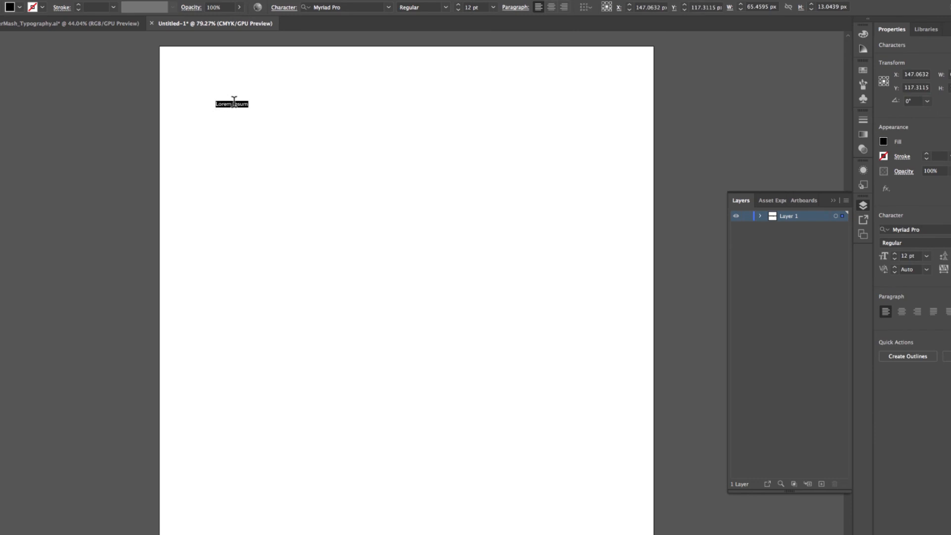
type("monster mash font")
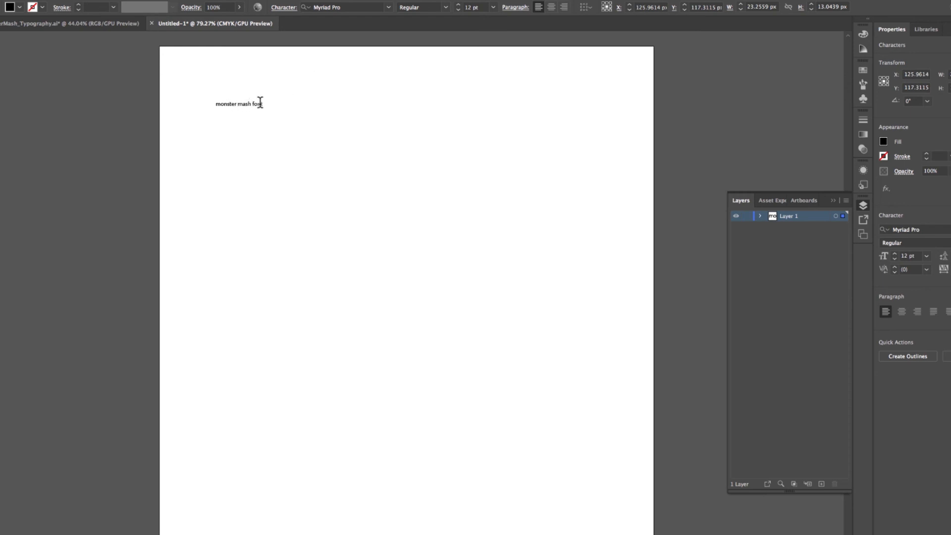
left_click_drag(261, 103, 208, 102)
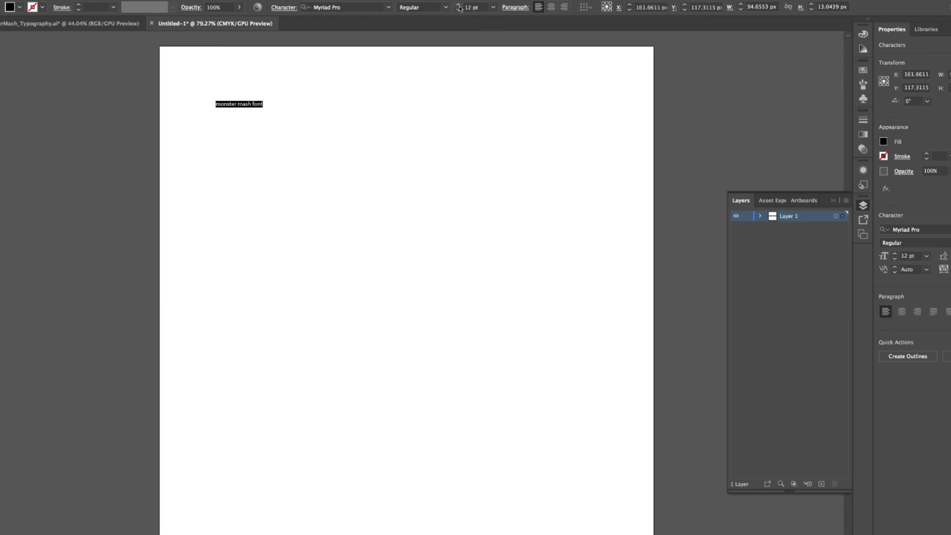
left_click_drag(459, 7, 459, 7)
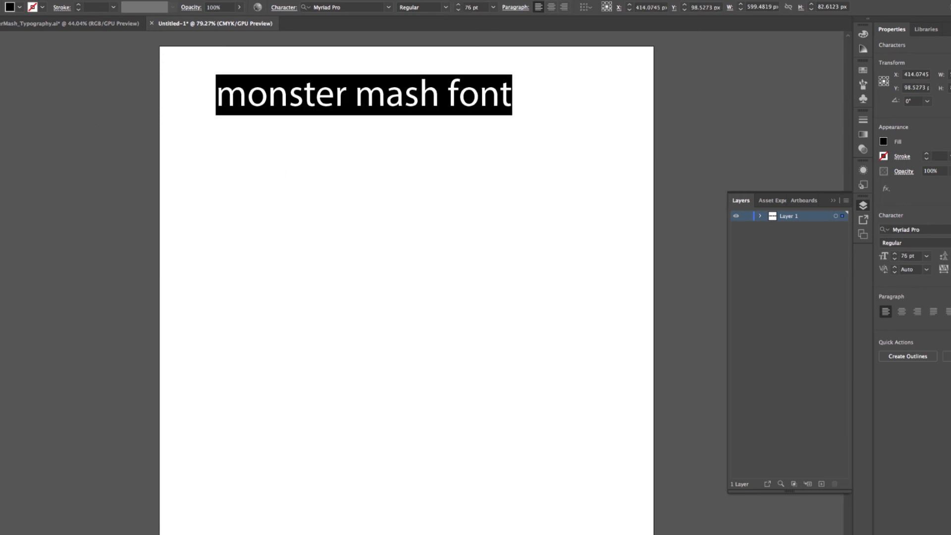
Step: Change the typeface of the selected "monster mash font" text to icomoon
left_click(360, 9)
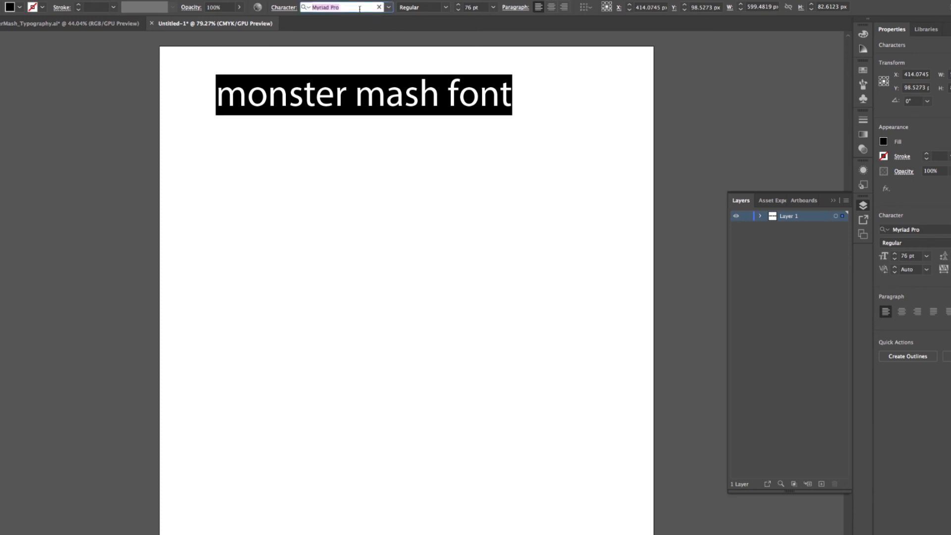
type("icom")
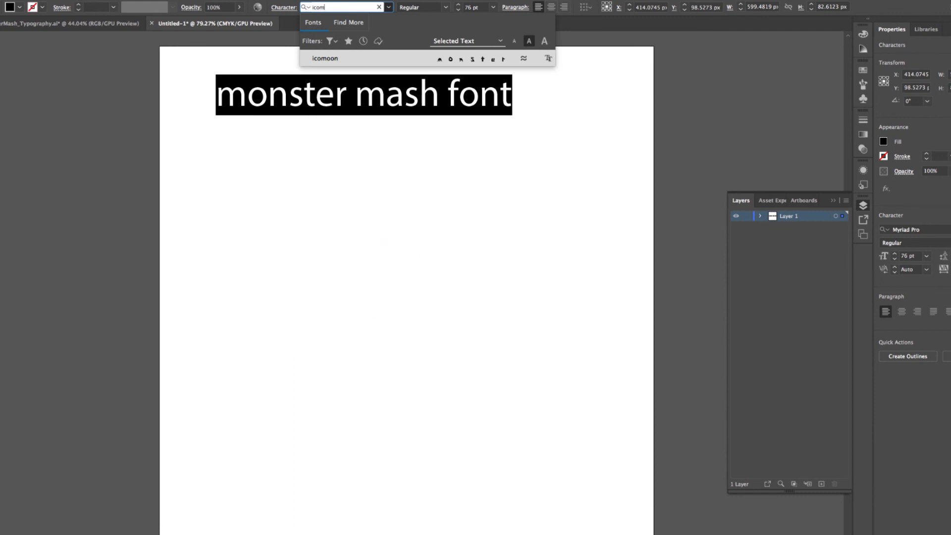
left_click(336, 59)
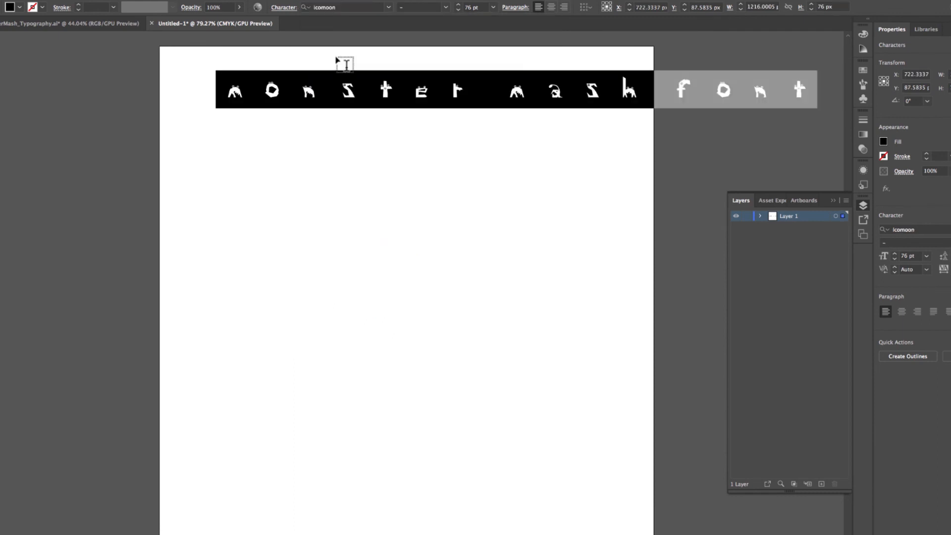
Step: Break the text into three lines, with "monster", "mash" and "font" each on its own line
left_click(510, 94)
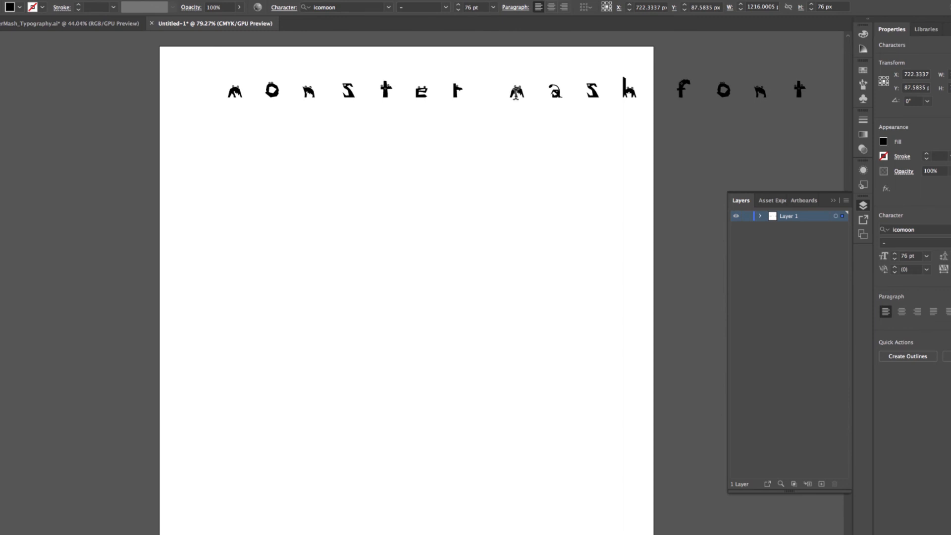
key("Return")
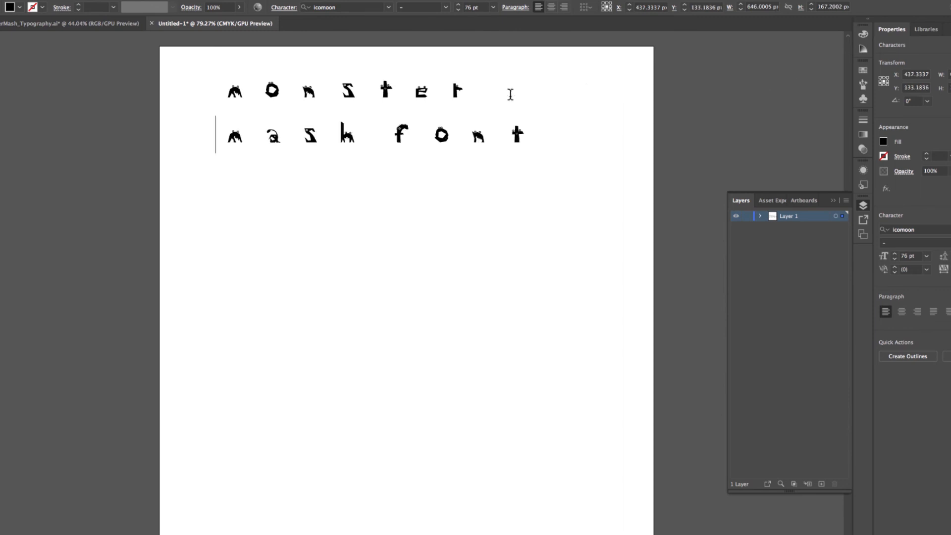
left_click(396, 137)
key("Return")
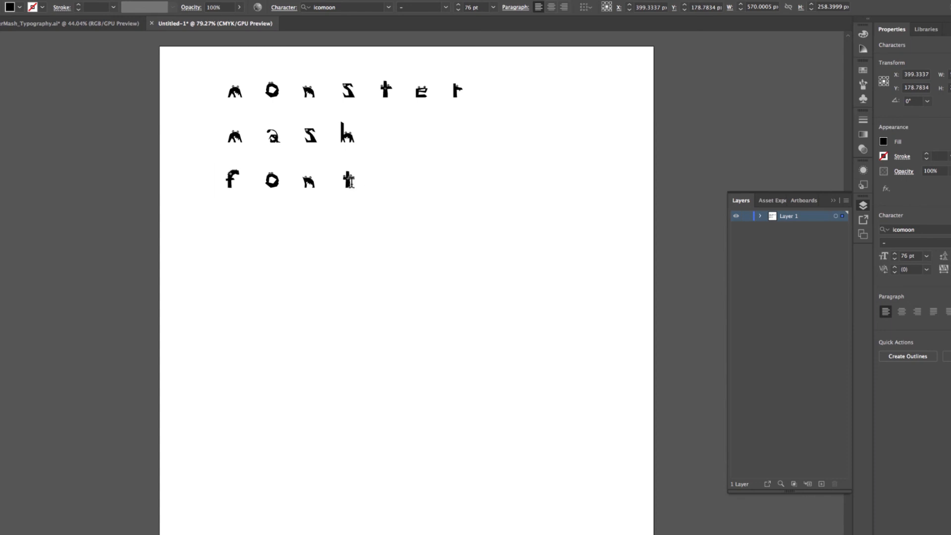
Step: Below "font", leave a blank line and add the letters a through p, starting a new line at k
left_click(362, 181)
key("Return")
key("Return")
type("abcdefgh")
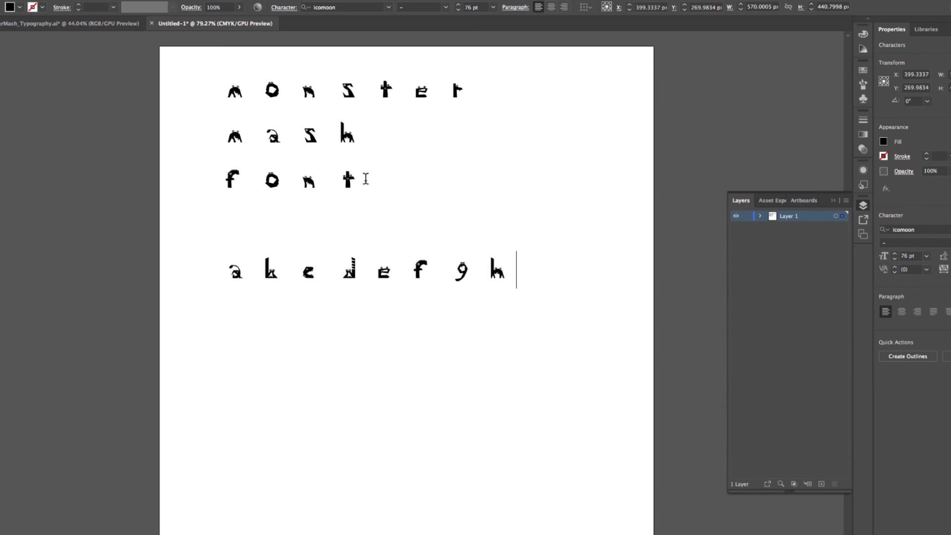
type("ijklmn")
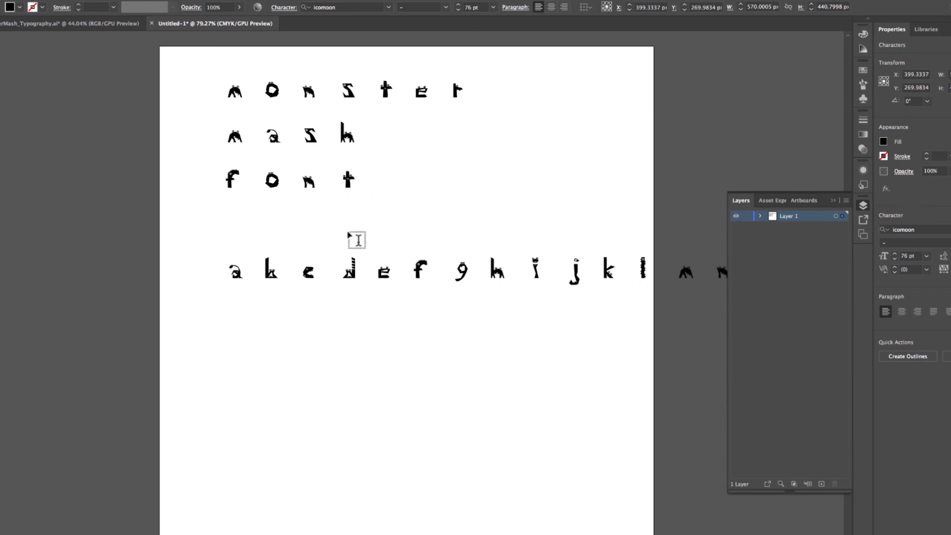
left_click(606, 273)
key("Return")
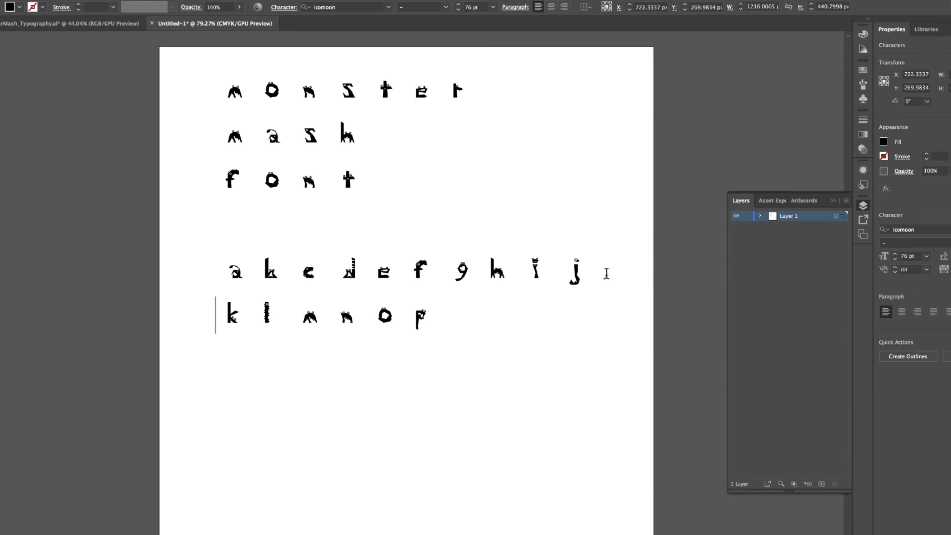
Step: Continue the alphabet with the letters q through z, starting a new line at u
left_click(434, 322)
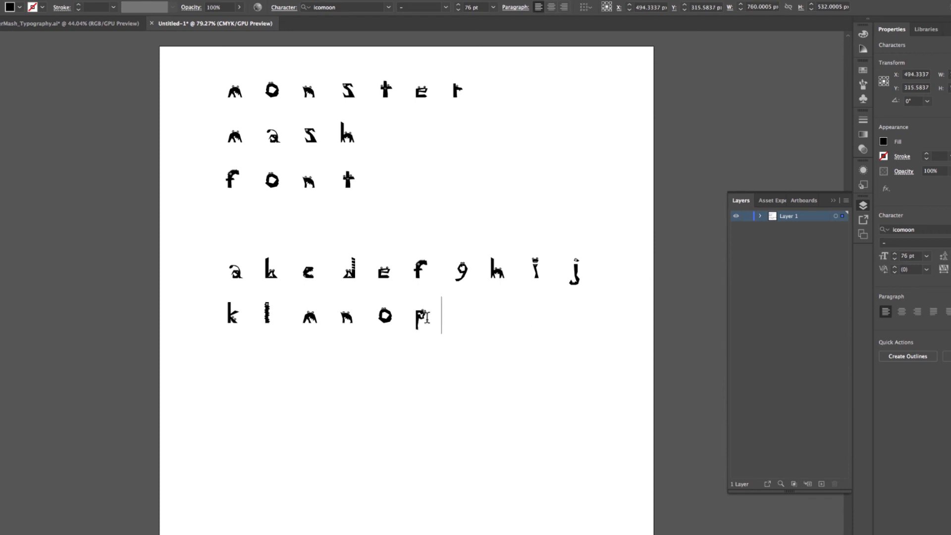
type("qrs")
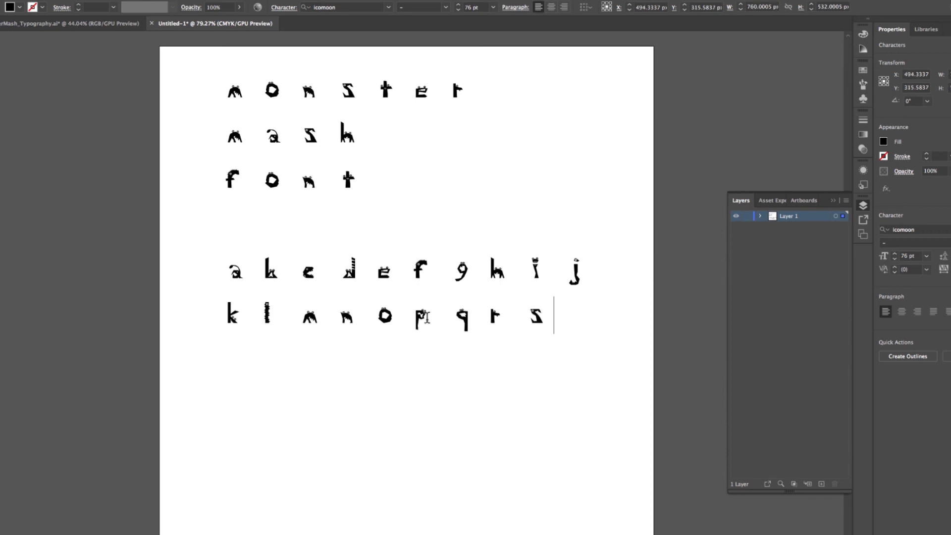
type("tuvwx")
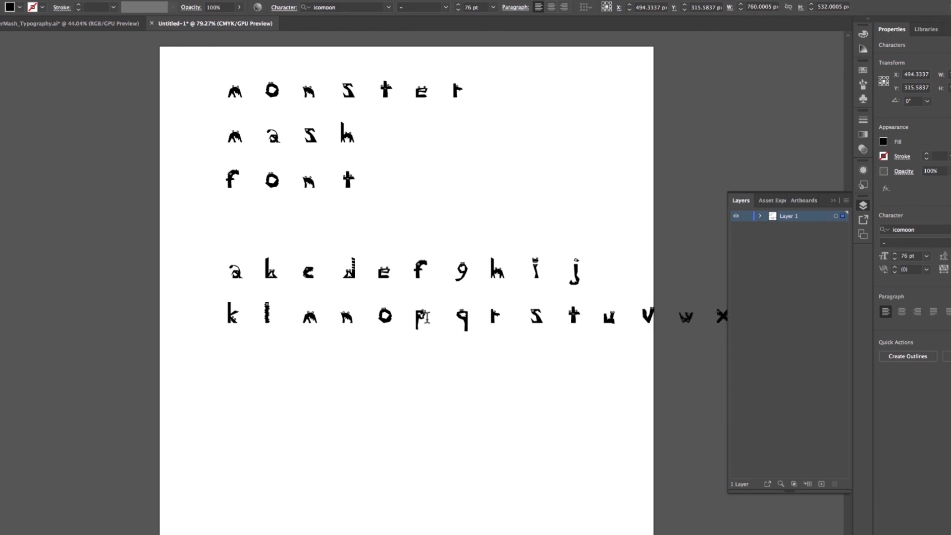
left_click(601, 317)
key("Return")
Step: Scale the whole text block up to about 86 pt and reposition it within the artboard
left_click_drag(431, 361, 219, 271)
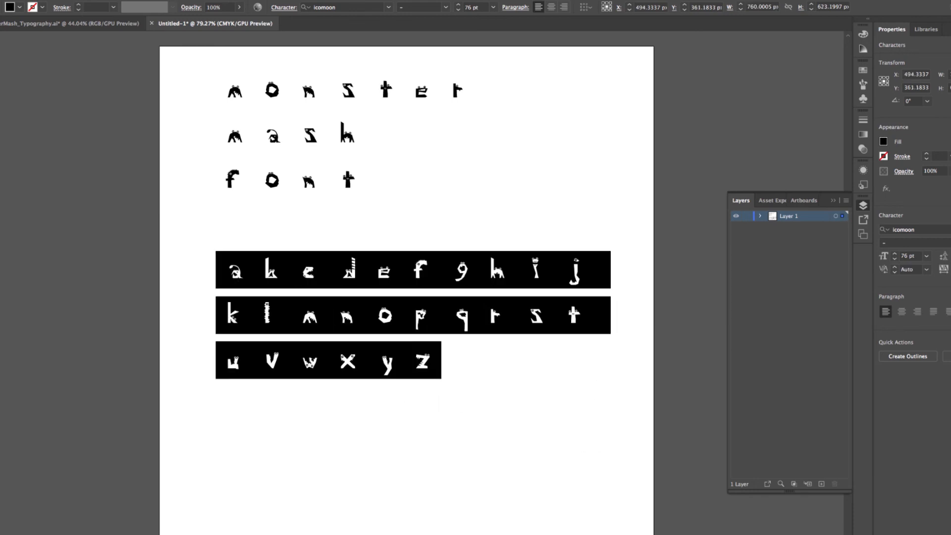
key("Escape")
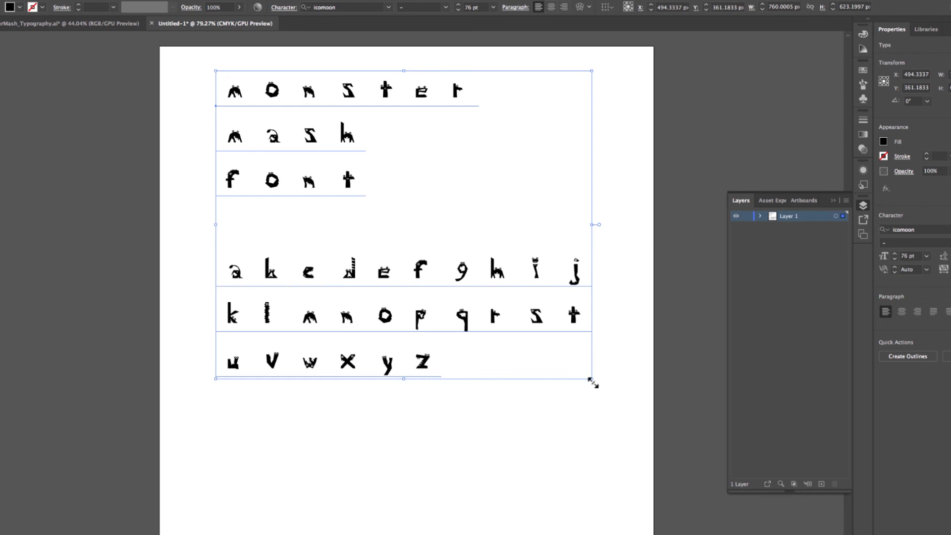
left_click_drag(592, 380, 640, 467)
left_click_drag(445, 371, 426, 411)
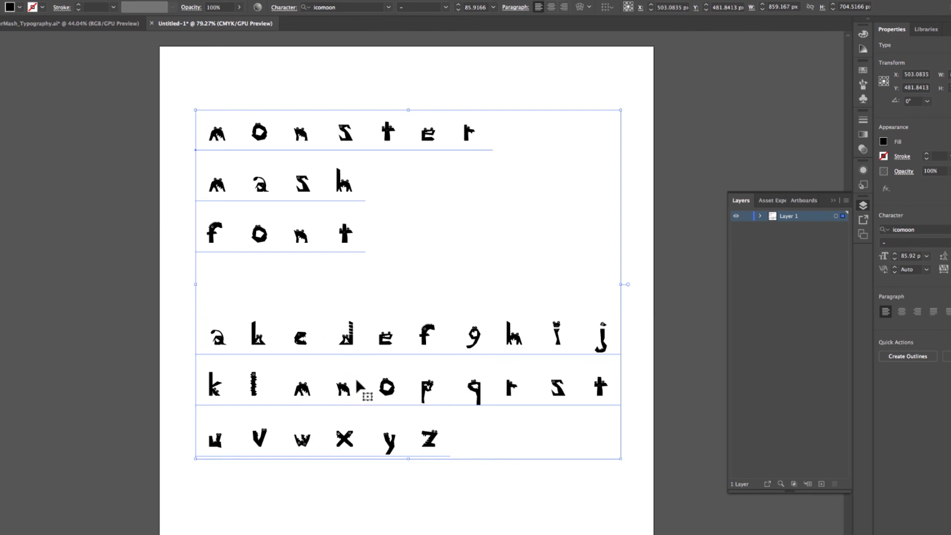
left_click(415, 491)
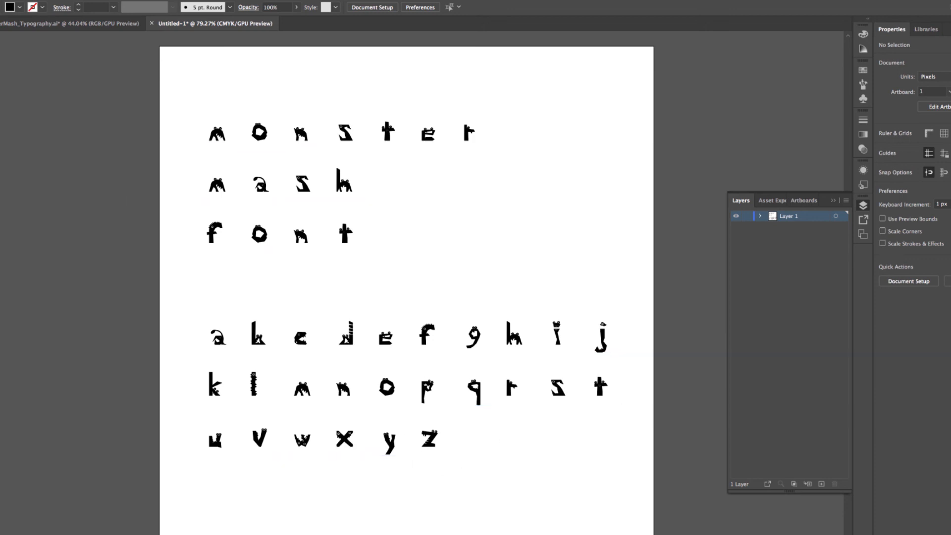
Step: Tighten the leading of all the text until the selected rows touch without gaps between them
key("t")
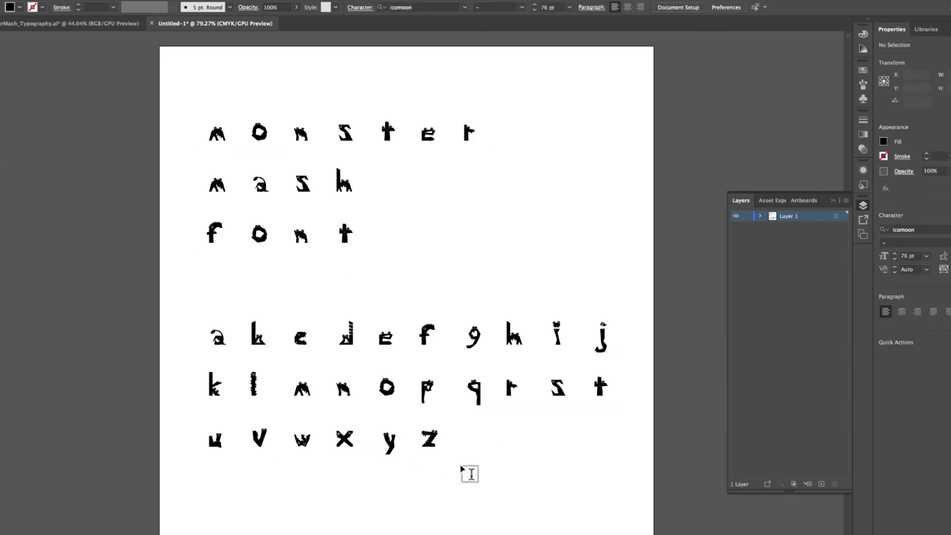
left_click_drag(436, 441, 203, 145)
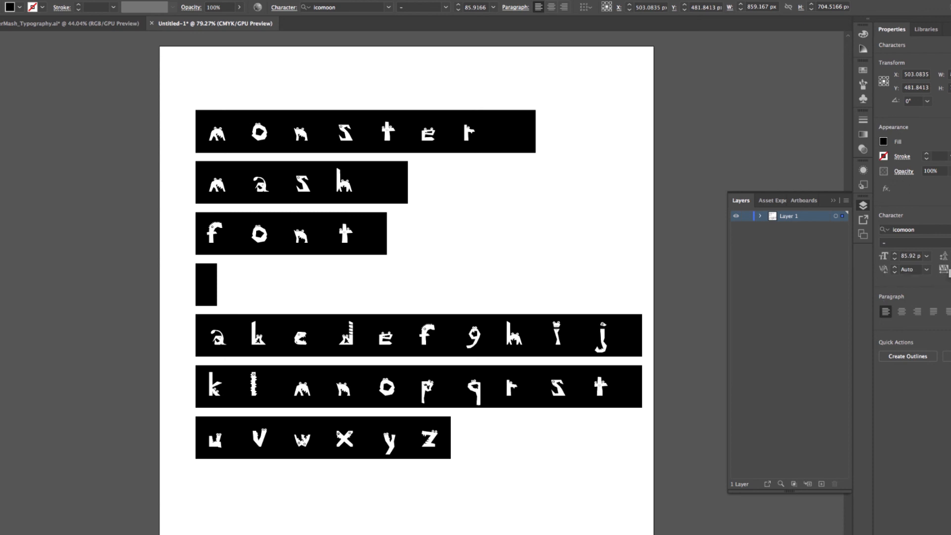
key("alt+Up")
key("alt+Up")
key("alt+Up")
key("alt+Up")
key("alt+Up")
key("alt+Up")
key("alt+Up")
key("alt+Up")
key("alt+Up")
key("alt+Up")
key("alt+Up")
key("alt+Up")
key("alt+Up")
key("alt+Up")
key("alt+Up")
key("alt+Up")
key("alt+Up")
key("alt+Up")
key("alt+Up")
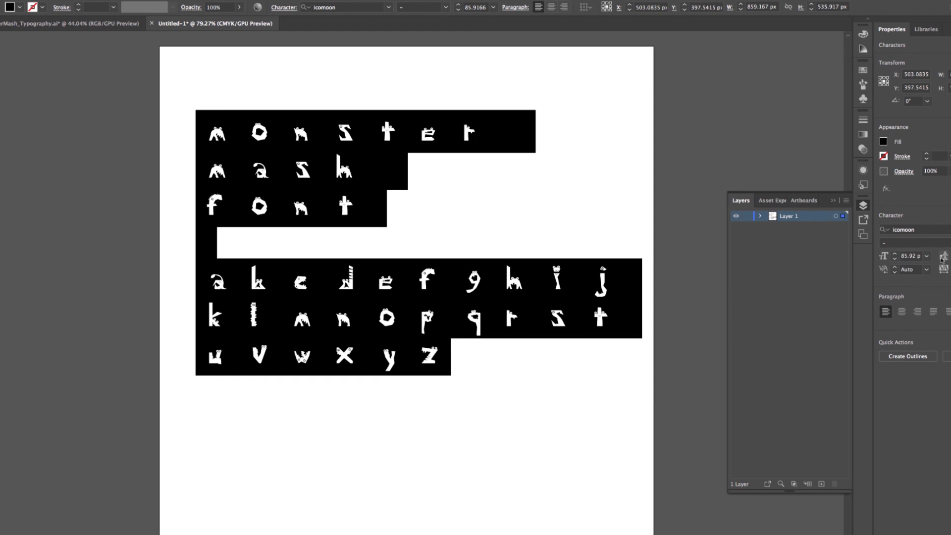
Step: Try to change the kerning of all the selected text at once
left_click(896, 273)
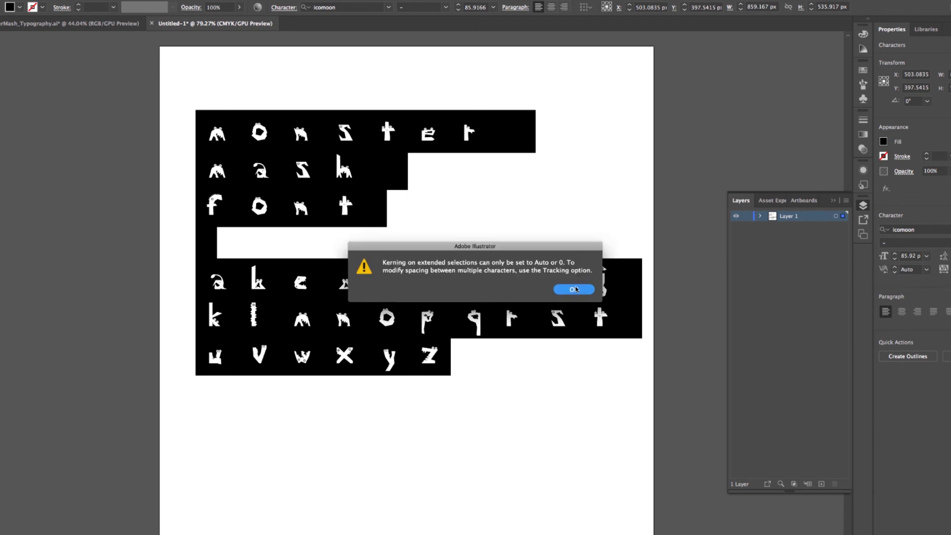
left_click(574, 289)
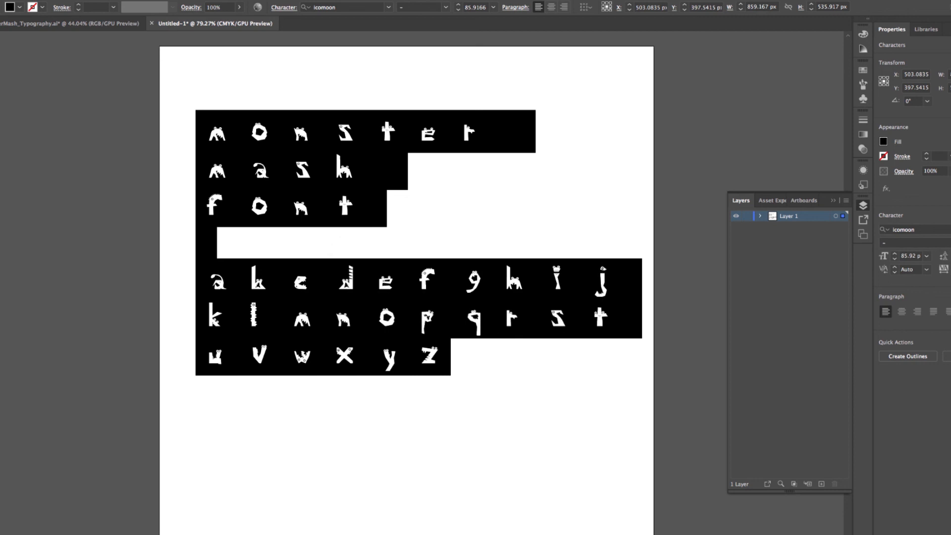
left_click(925, 272)
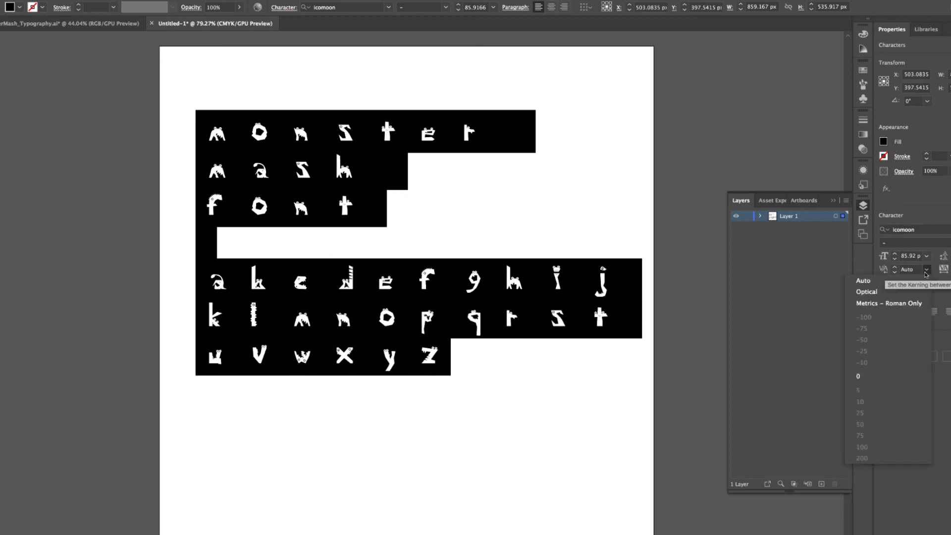
left_click(926, 271)
left_click(893, 273)
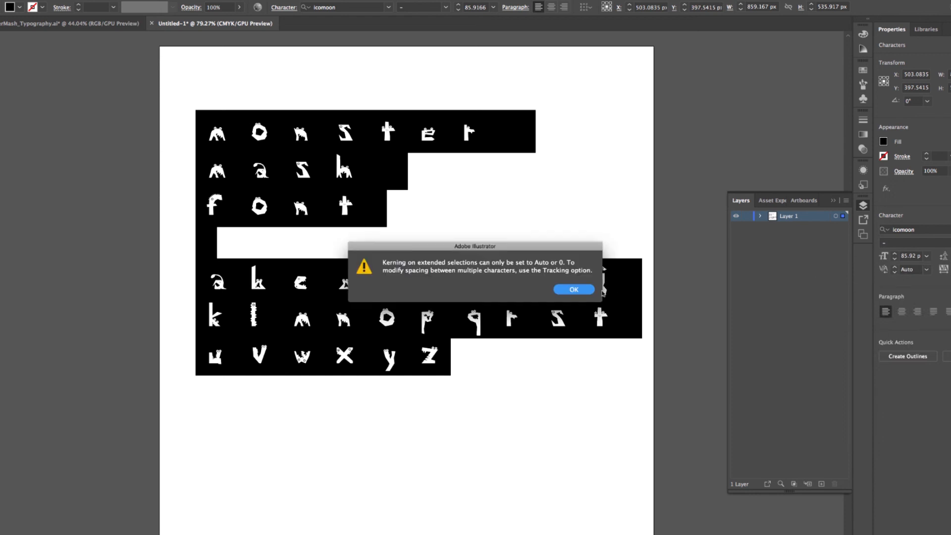
left_click(573, 290)
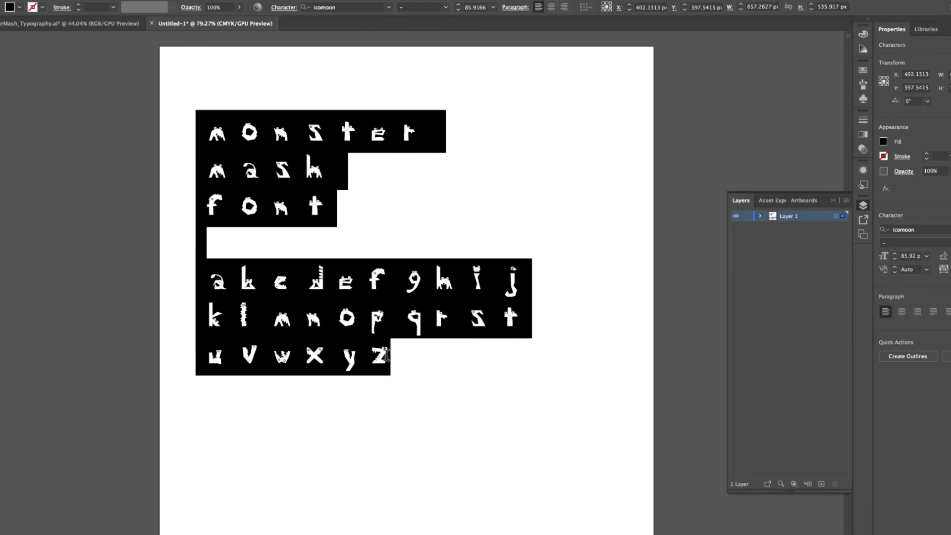
Step: Examine the letter shapes and eye details in the alphabet rows up close
key("ctrl+shift+a")
key("ctrl+equal")
key("ctrl+equal")
key("ctrl+equal")
key("ctrl+equal")
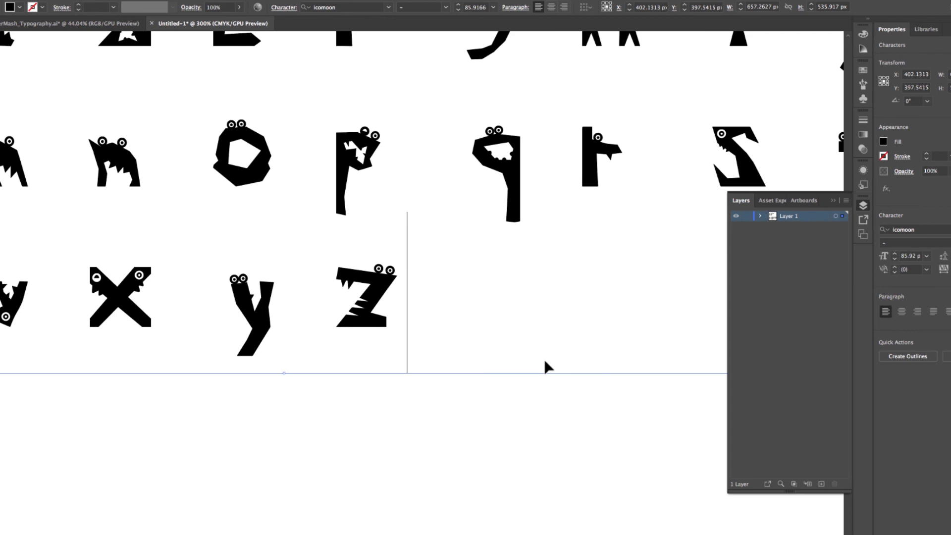
scroll(510, 235, "up", 2)
scroll(510, 235, "up", 10)
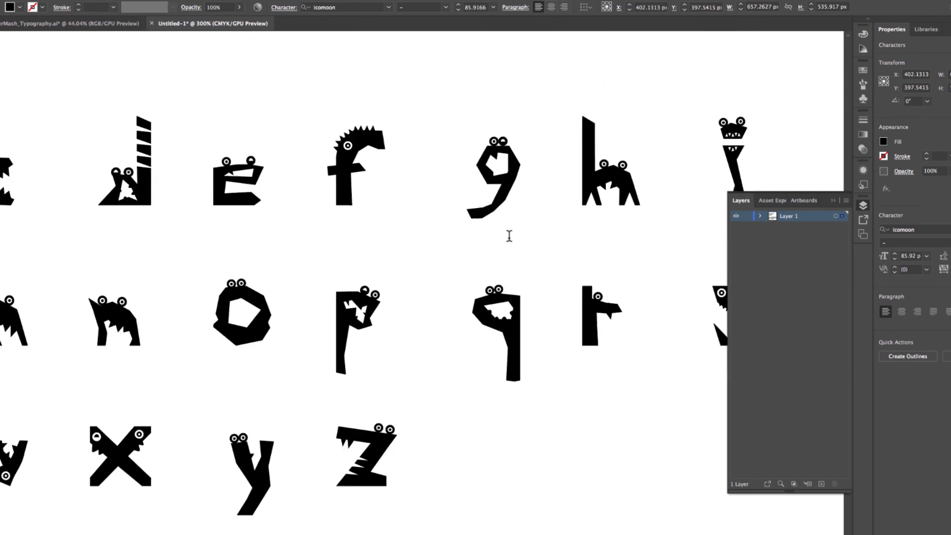
key("ctrl+minus")
key("ctrl+minus")
key("ctrl+minus")
key("ctrl+minus")
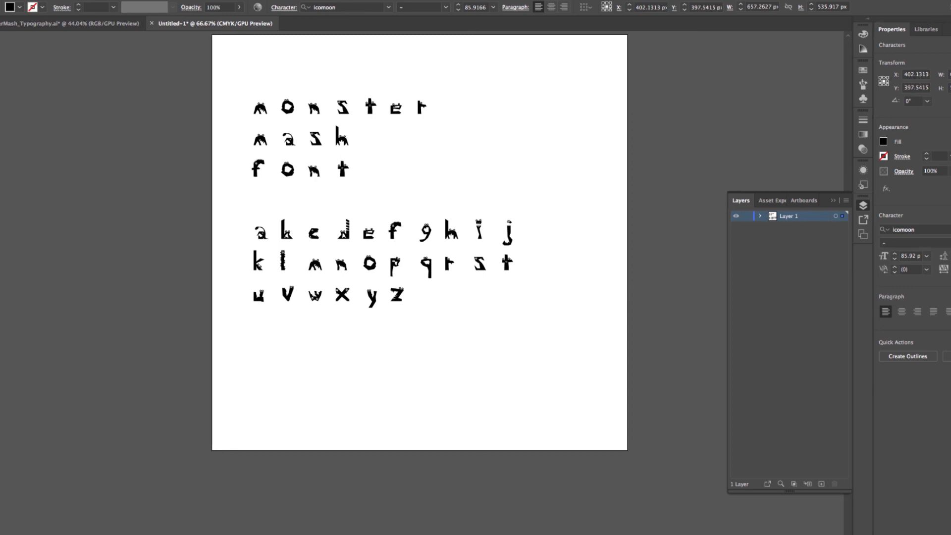
Step: Scale the whole text block up to about 115 pt so that it nearly spans the artboard's width
left_click(12, 0)
key("Escape")
key("Escape")
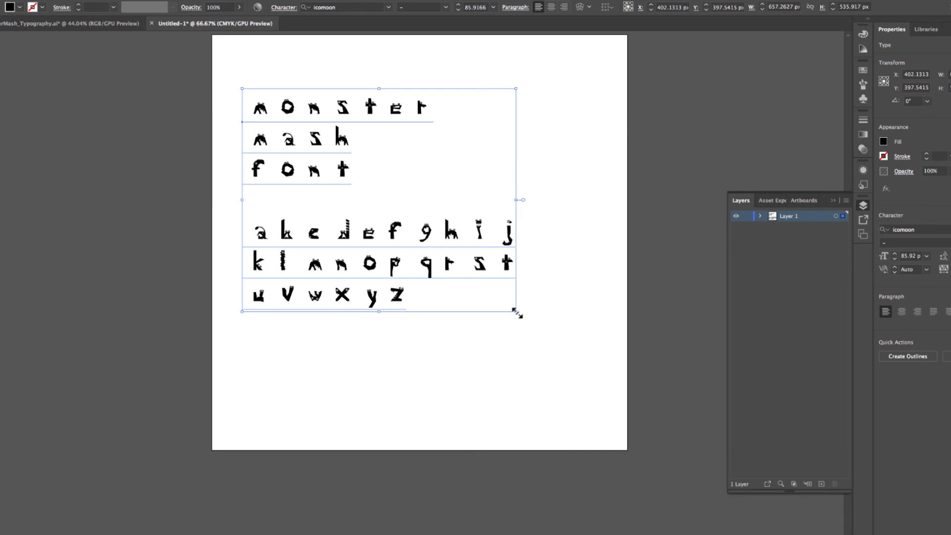
left_click_drag(515, 313, 608, 462)
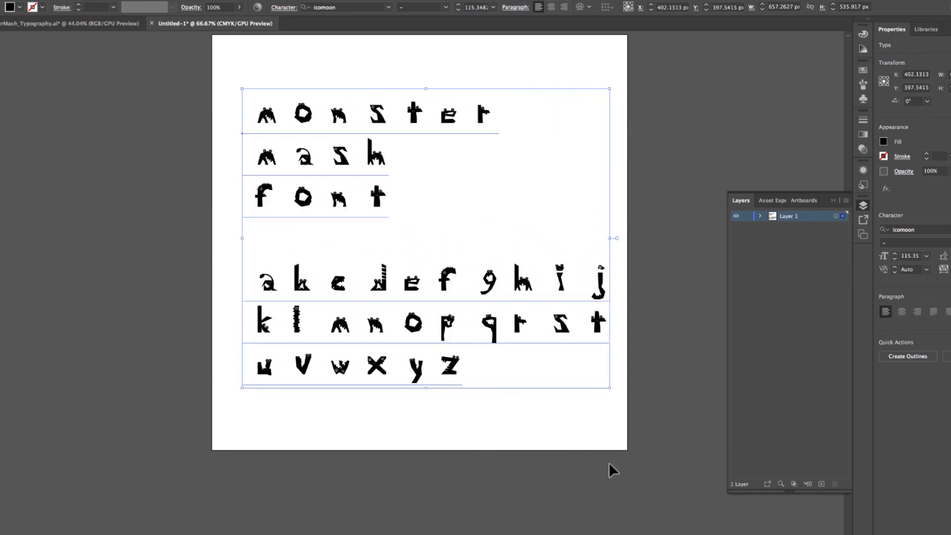
left_click(488, 387)
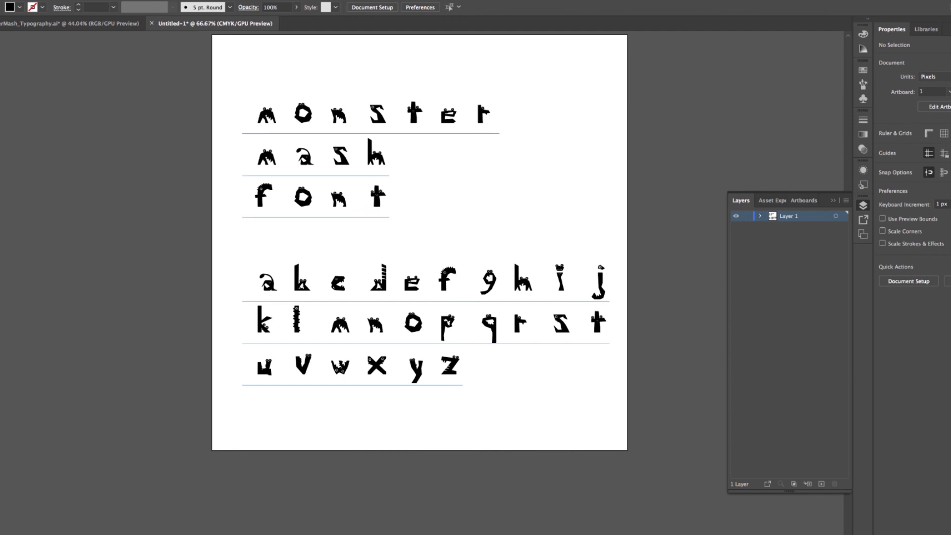
Step: Start exporting the artwork in JPEG format, with the Typography Demo folder on the Desktop as the destination
left_click(15, 0)
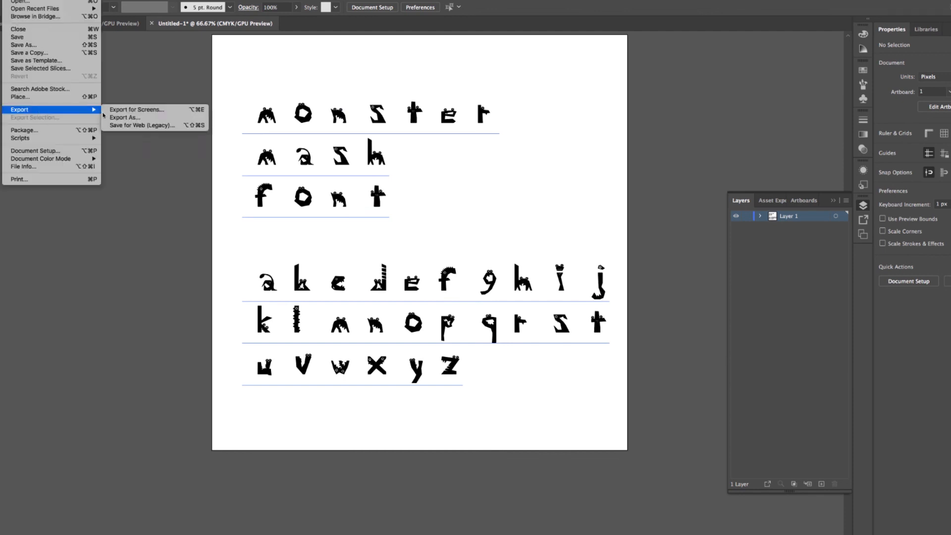
left_click(114, 116)
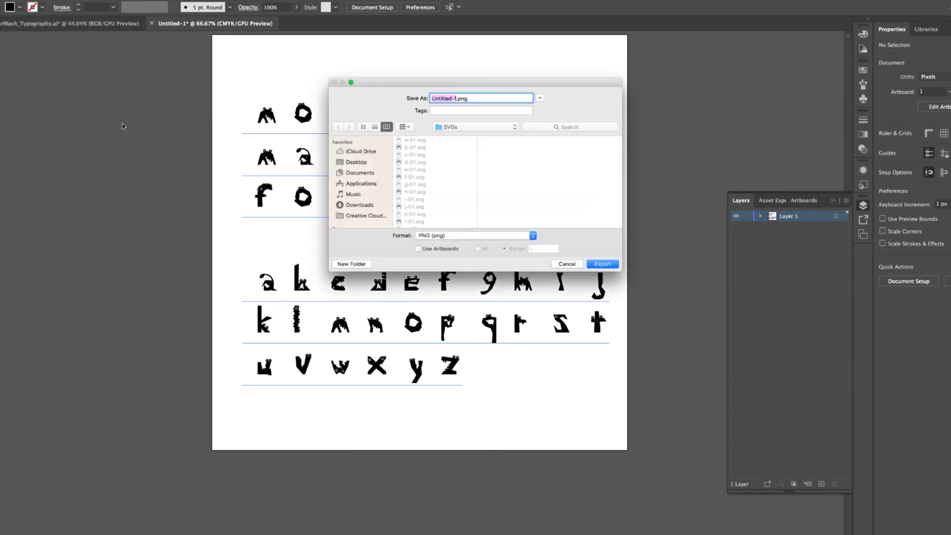
left_click(446, 237)
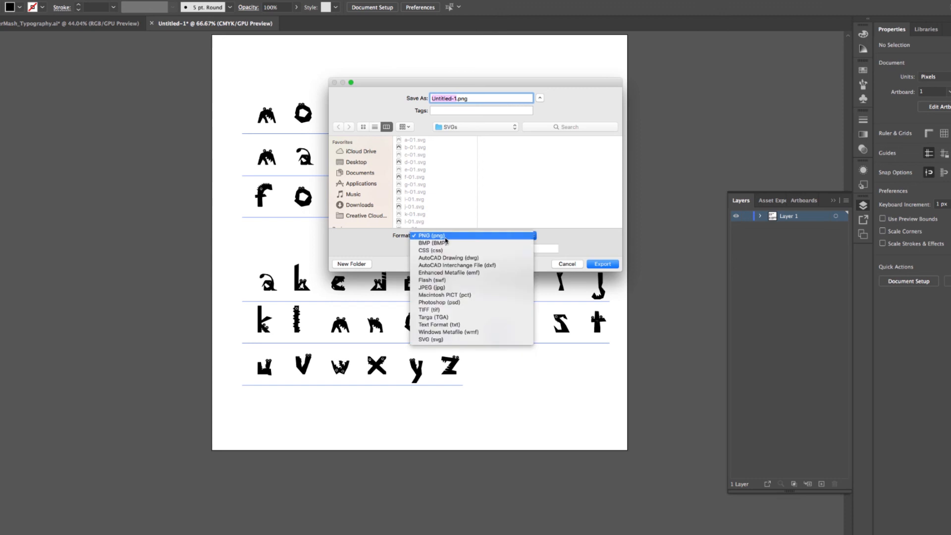
left_click(436, 287)
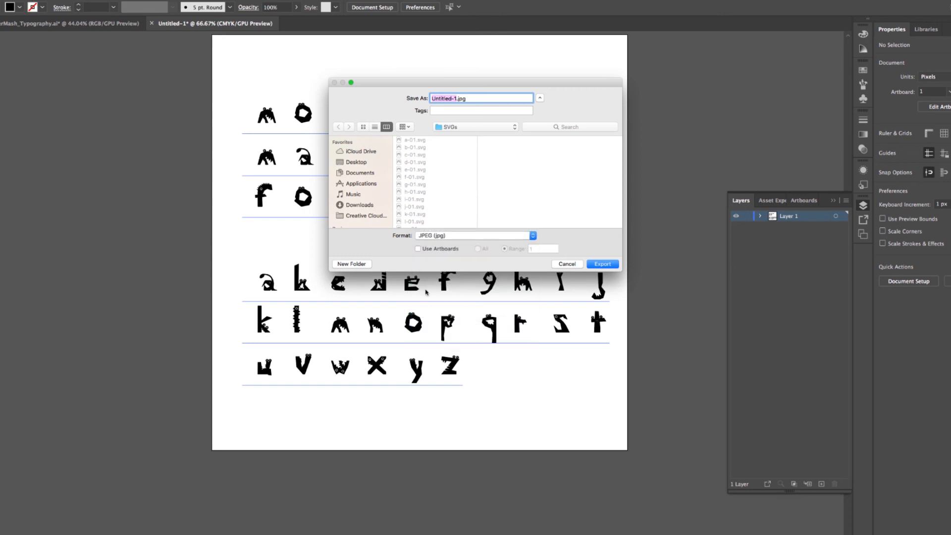
scroll(363, 217, "down", 3)
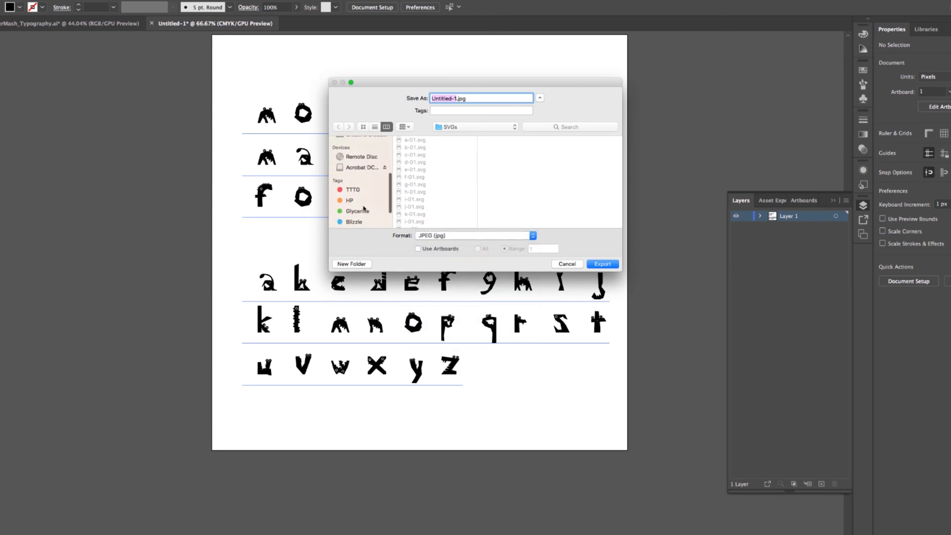
scroll(364, 208, "up", 2)
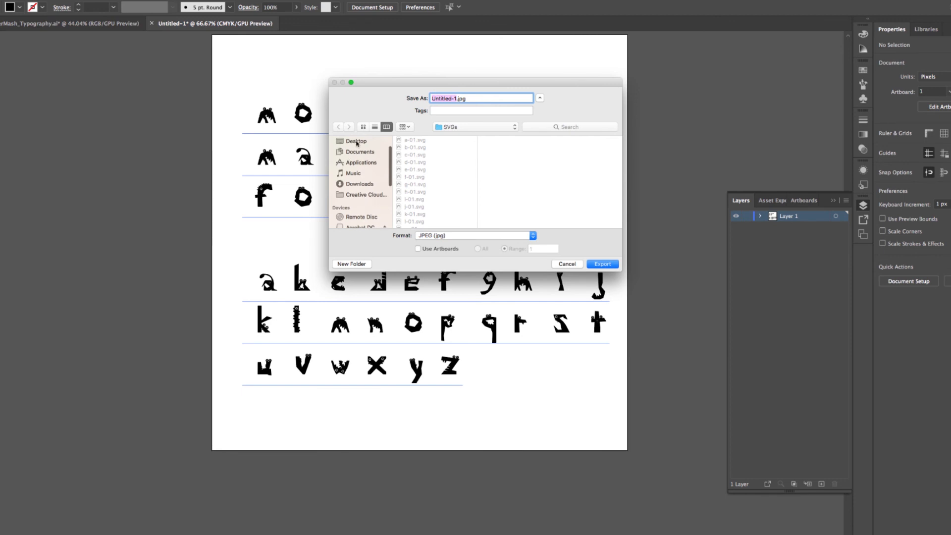
left_click(356, 142)
scroll(424, 212, "down", 5)
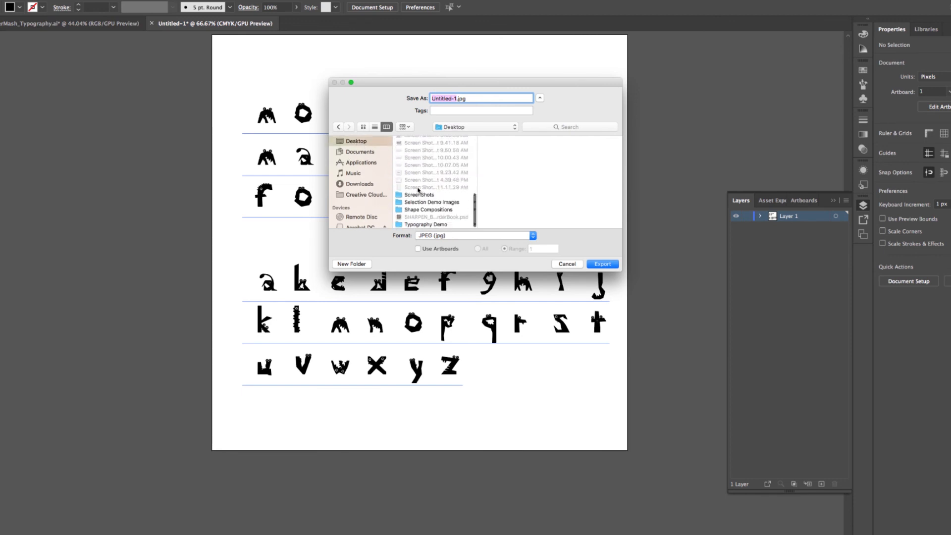
left_click(425, 225)
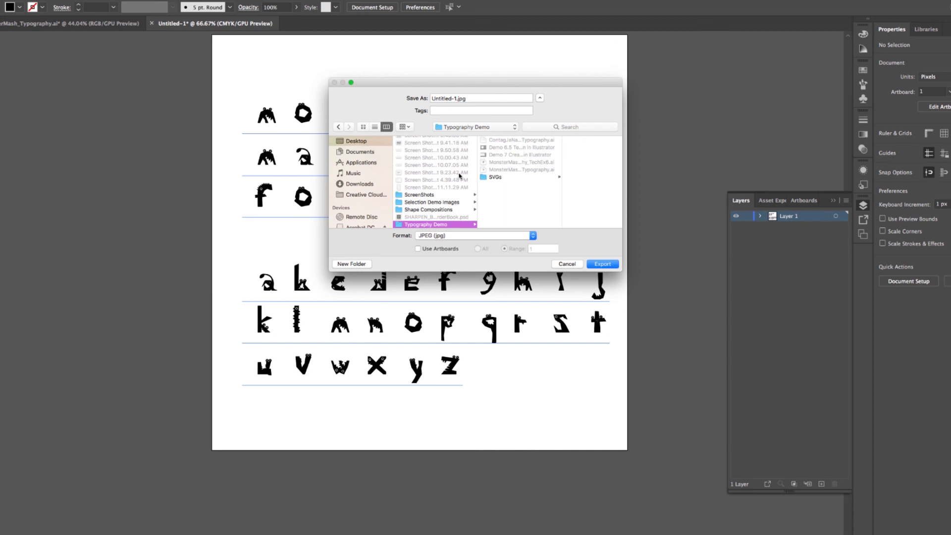
Step: Name the file with the author's name plus "_Typography_MonsterMash" and export it as a CMYK JPEG at quality 5, 72 ppi
left_click(454, 97)
left_click_drag(458, 99, 406, 100)
type("ContagJaNae")
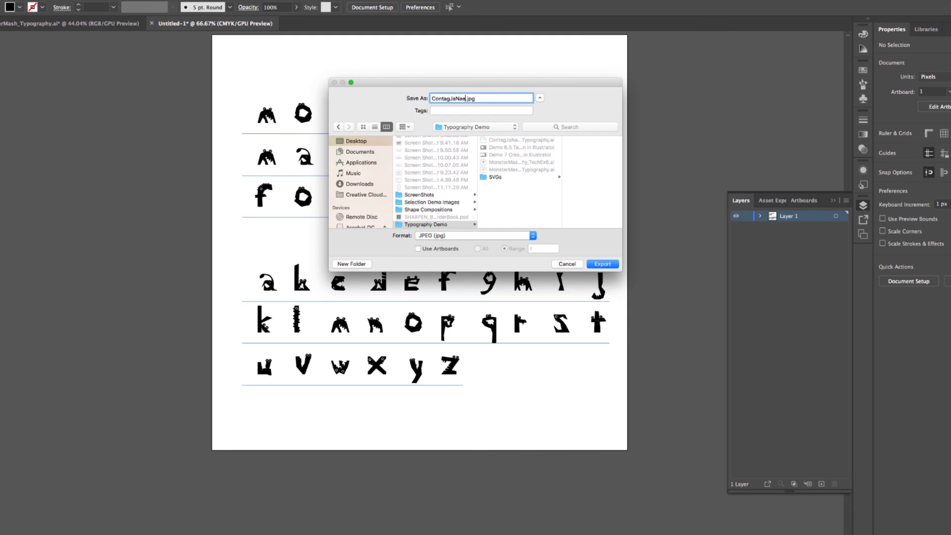
type("_")
type("1")
type("yp")
type("ography")
type("_MonsterMa")
type("sh")
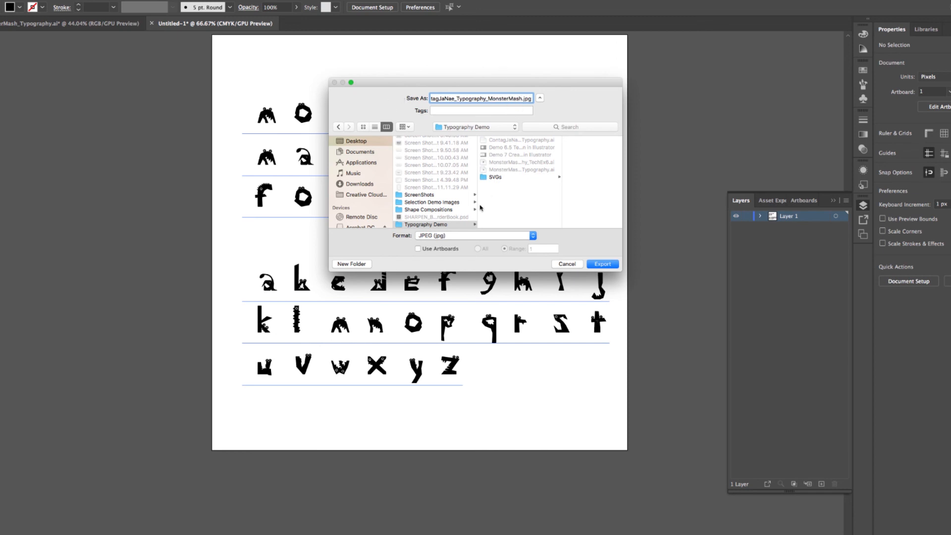
left_click(600, 264)
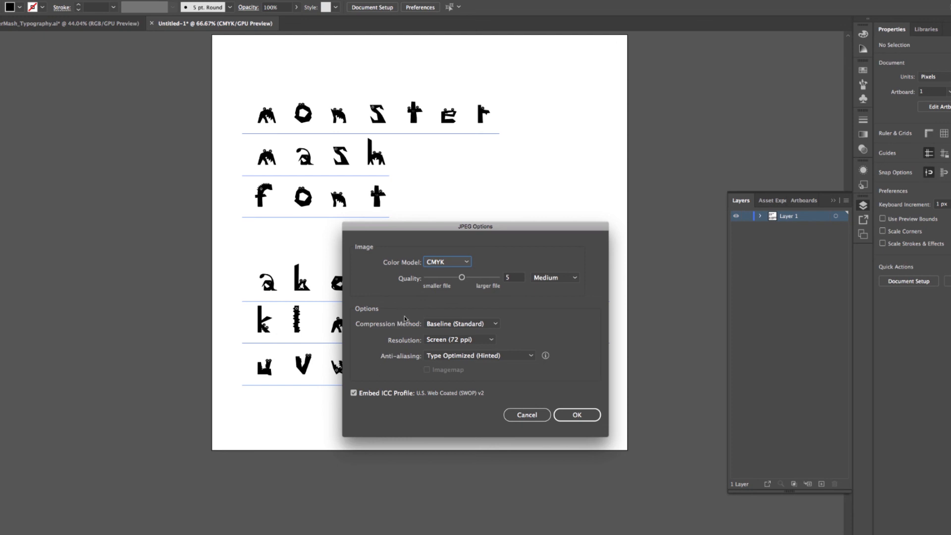
left_click(584, 414)
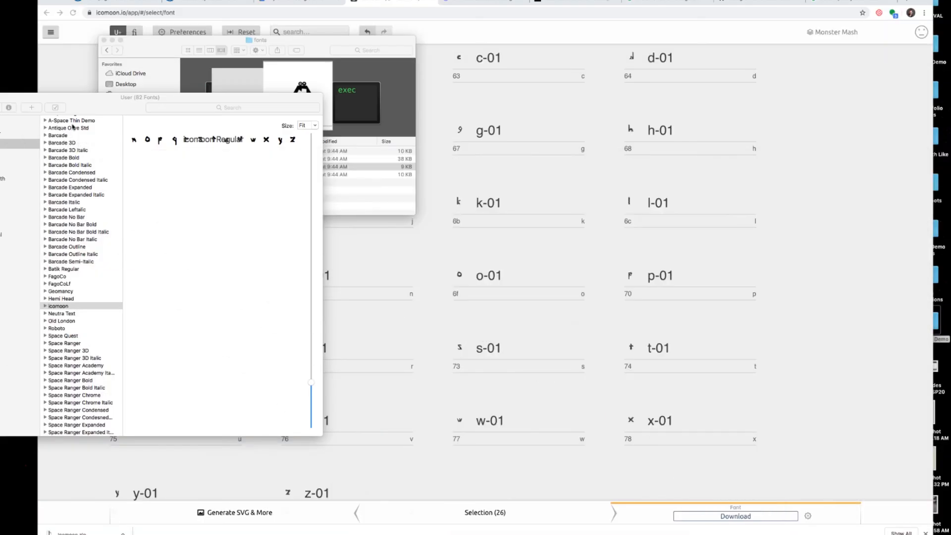
Step: Clear the font manager window away and move the fonts folder window aside to view the letter list in IcoMoon
left_click_drag(76, 109, 96, 104)
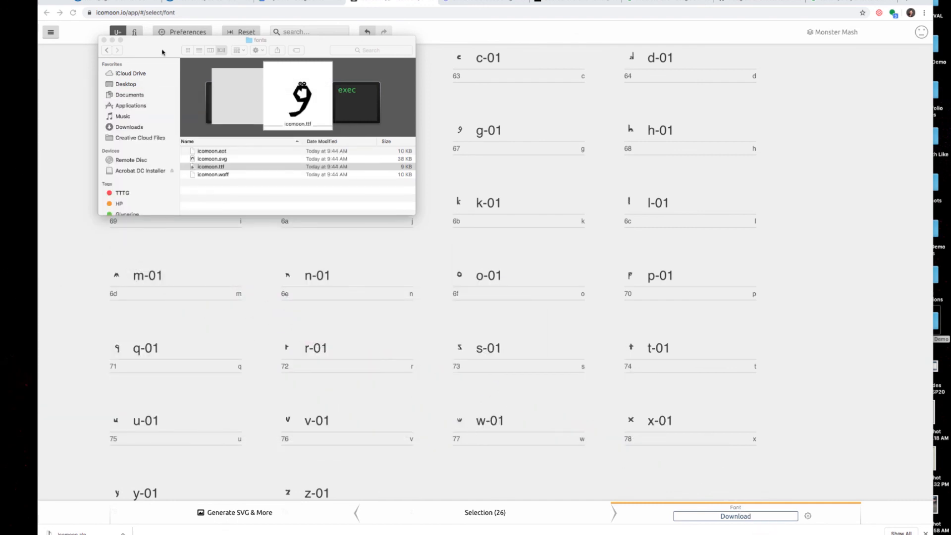
left_click_drag(162, 51, 59, 47)
scroll(91, 208, "right", 2)
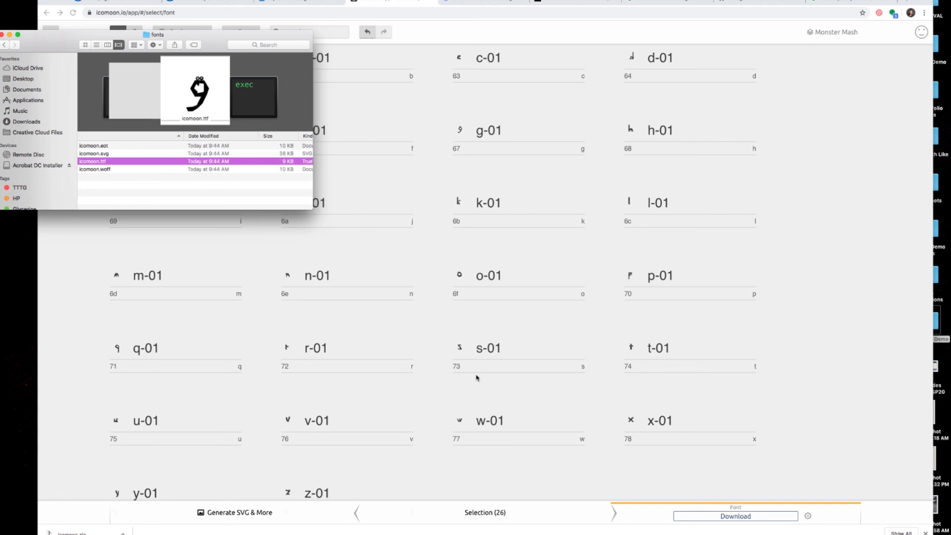
scroll(477, 377, "up", 1)
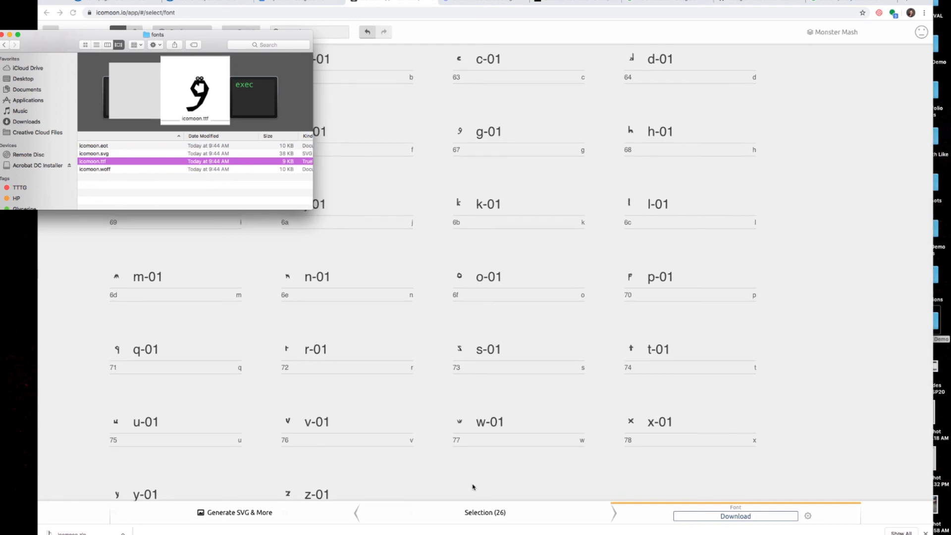